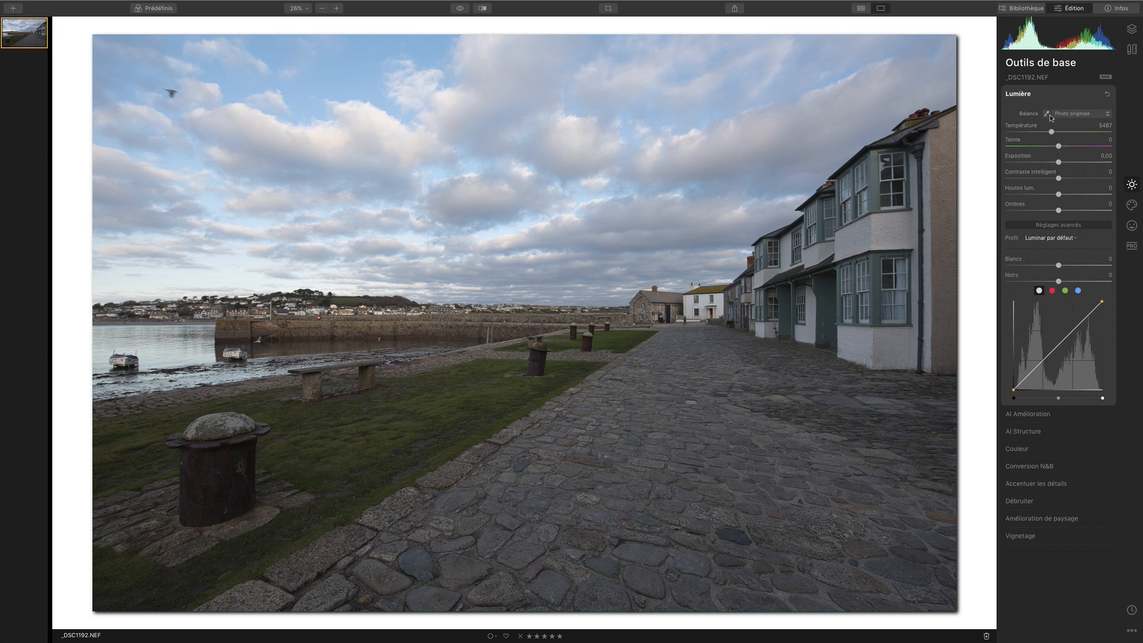
Sample the white balance from the white house wall, try a temperature of 14594, and reset the temperature to its default.
left_click(1046, 114)
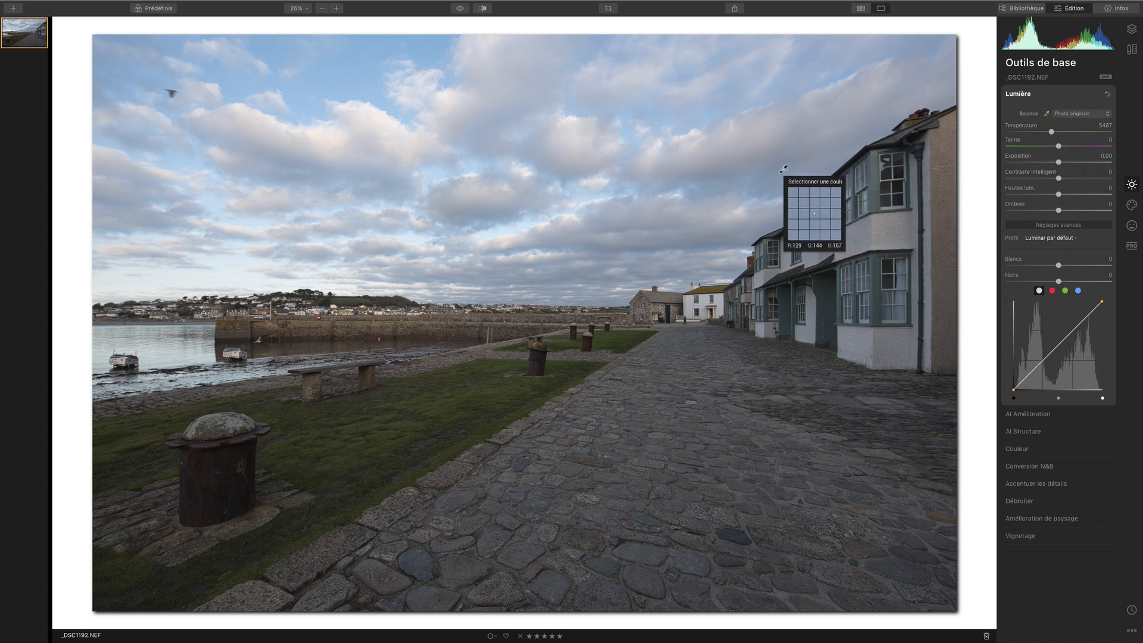
left_click(882, 225)
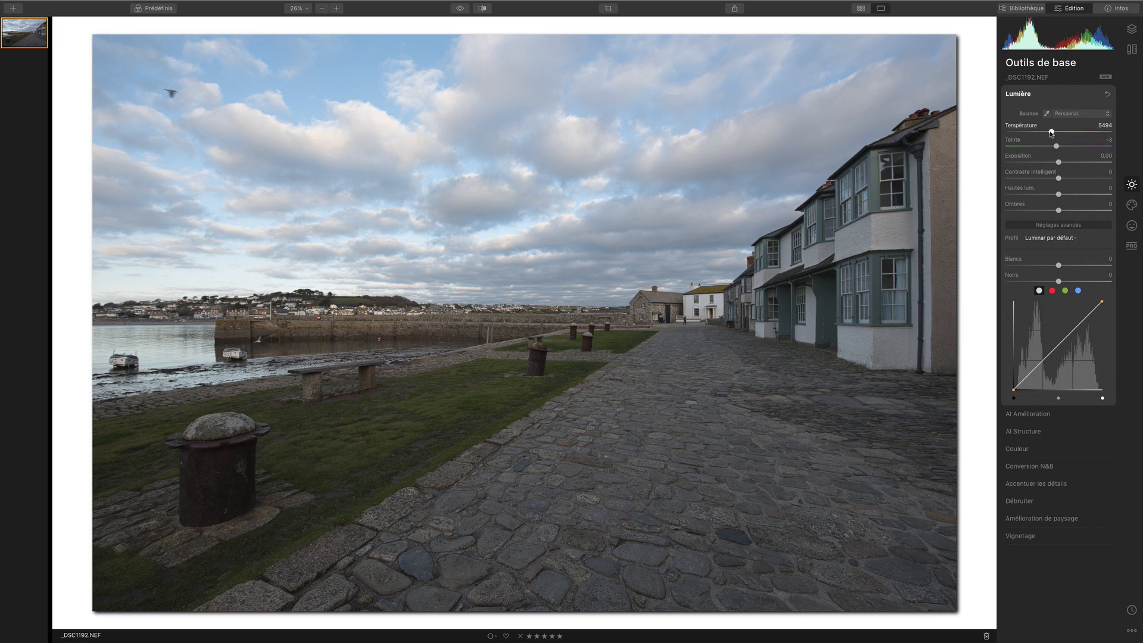
left_click_drag(1052, 132, 1090, 132)
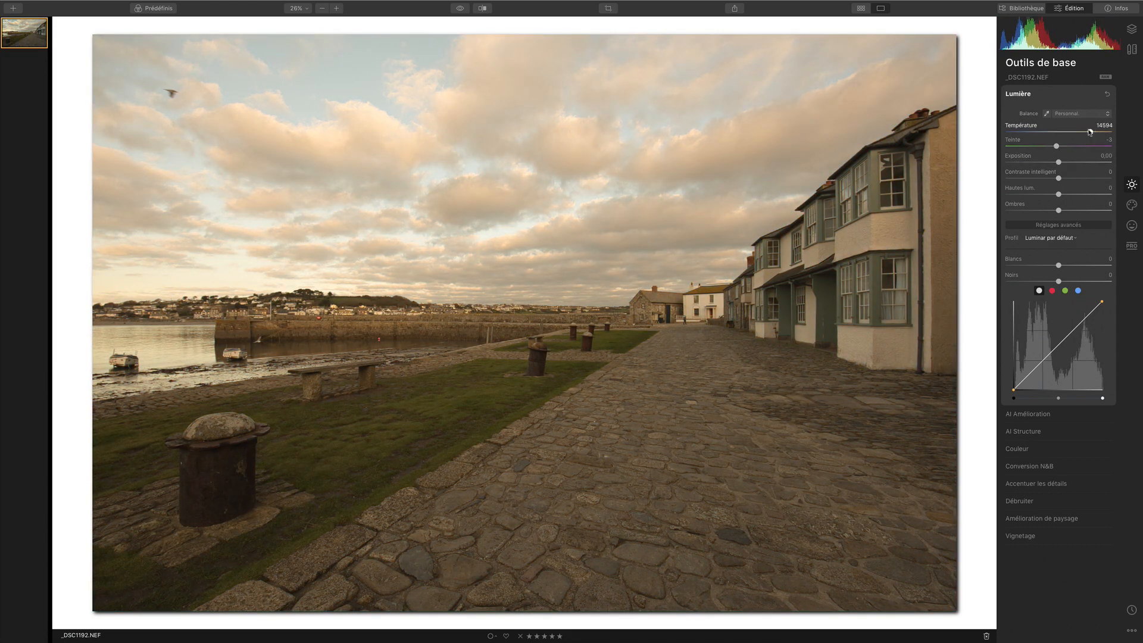
double_click(1091, 132)
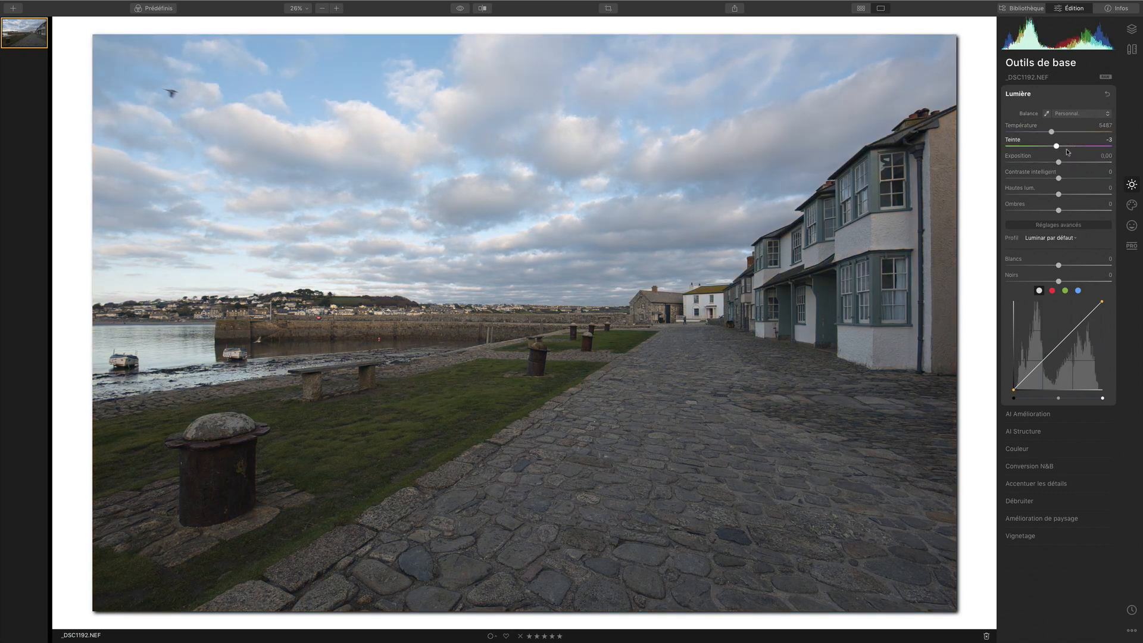
Try a cool temperature of 4173, a magenta tint and a much warmer temperature, and reset both to the original photo values.
left_click_drag(1051, 132, 1040, 131)
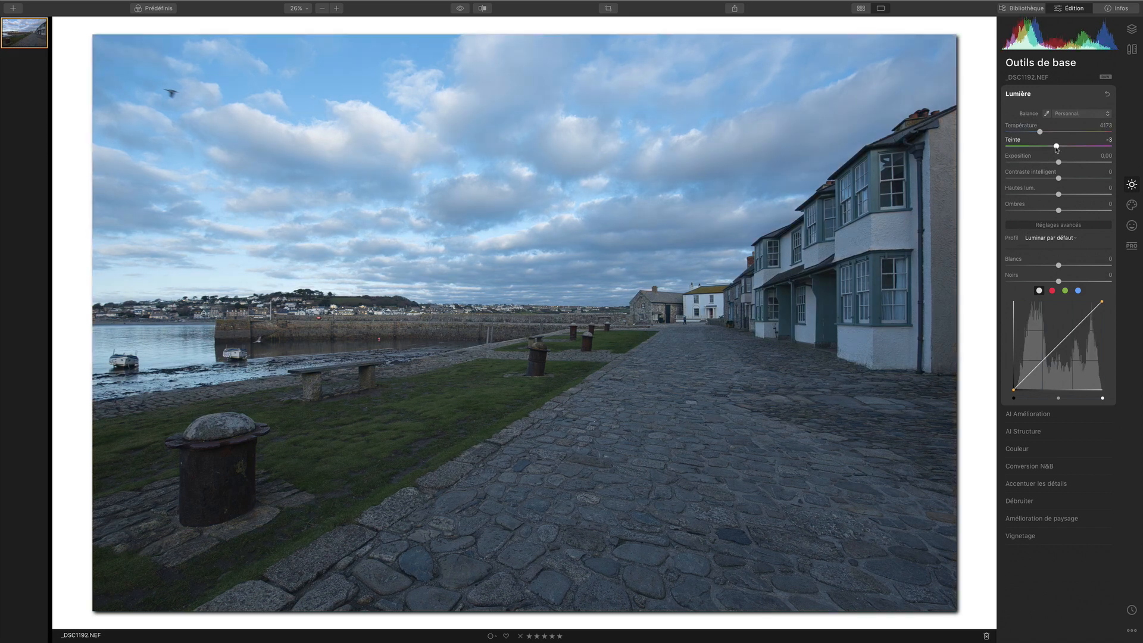
left_click_drag(1057, 148, 1076, 146)
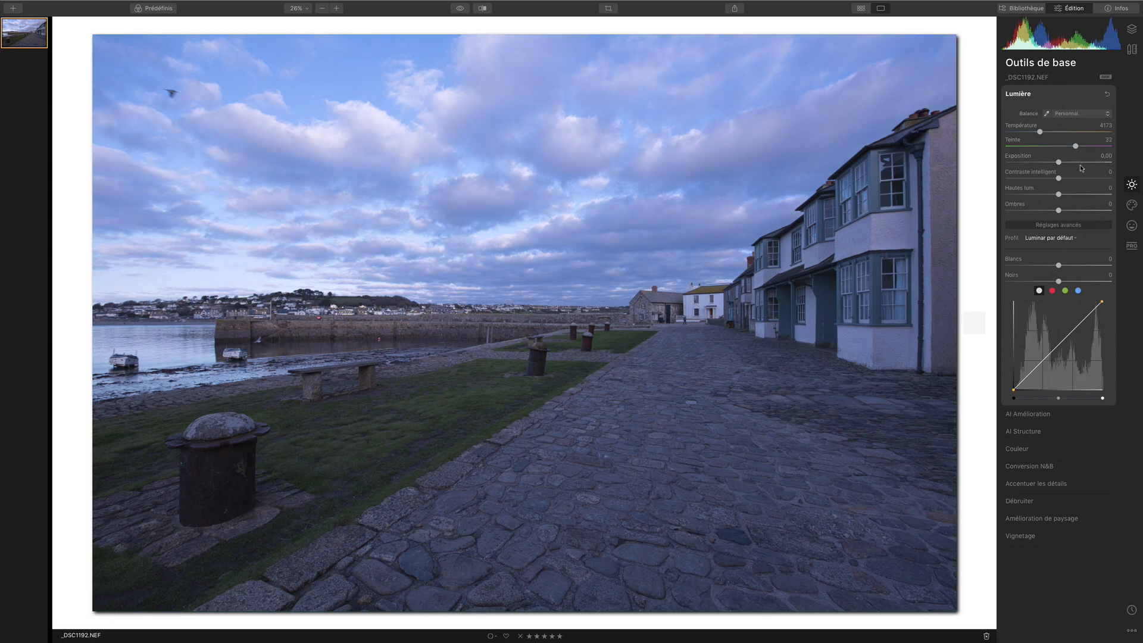
left_click_drag(1039, 132, 1079, 131)
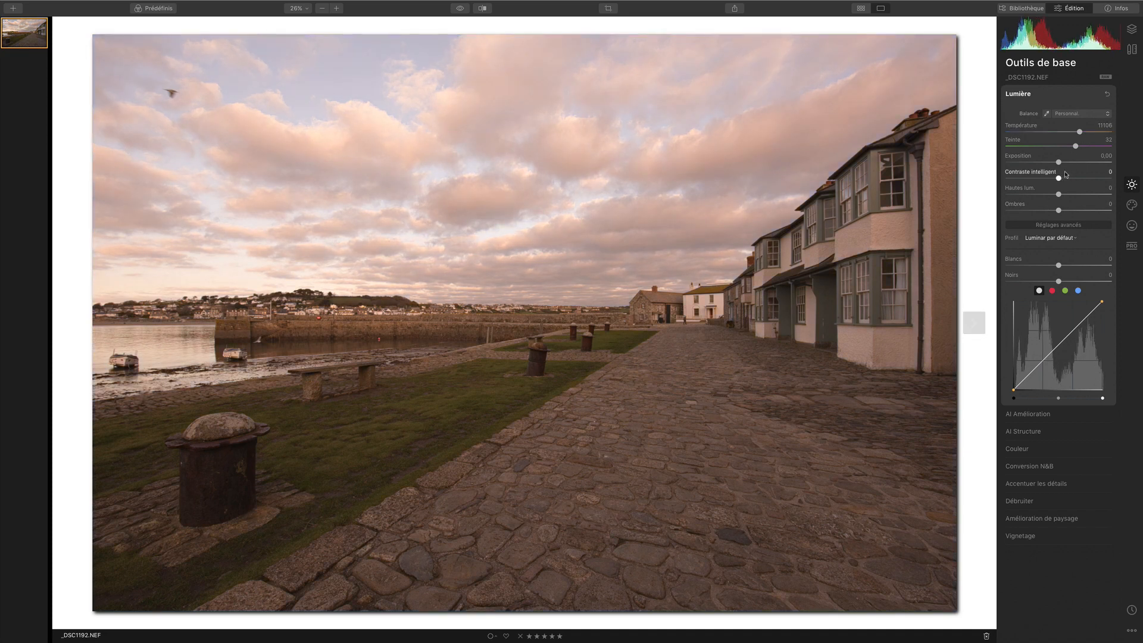
left_click_drag(1076, 146, 1042, 132)
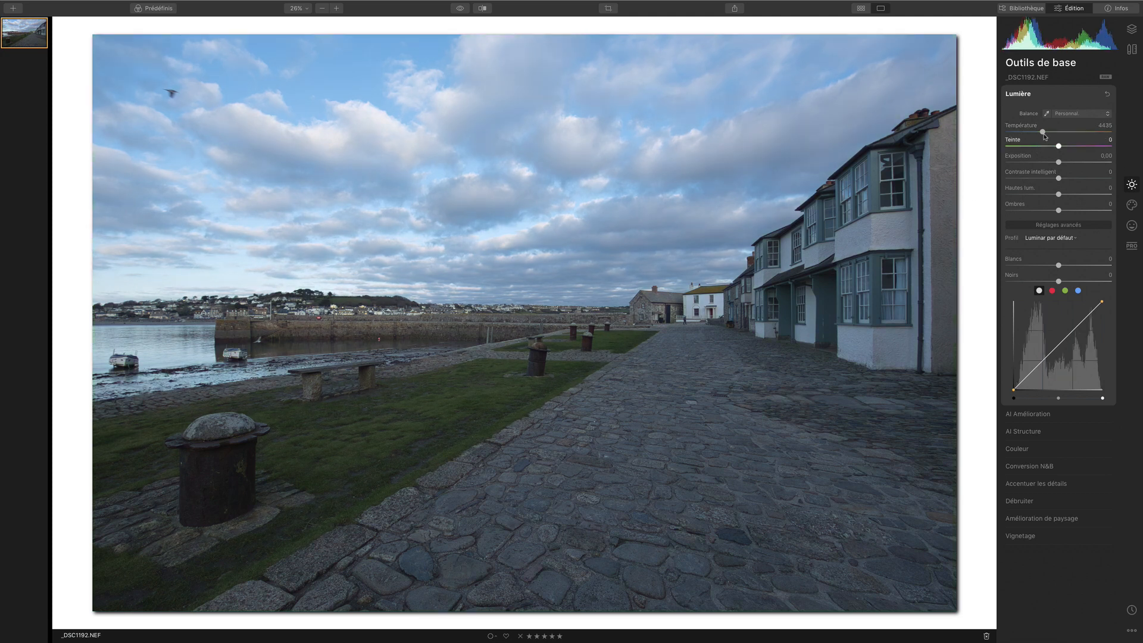
double_click(1042, 131)
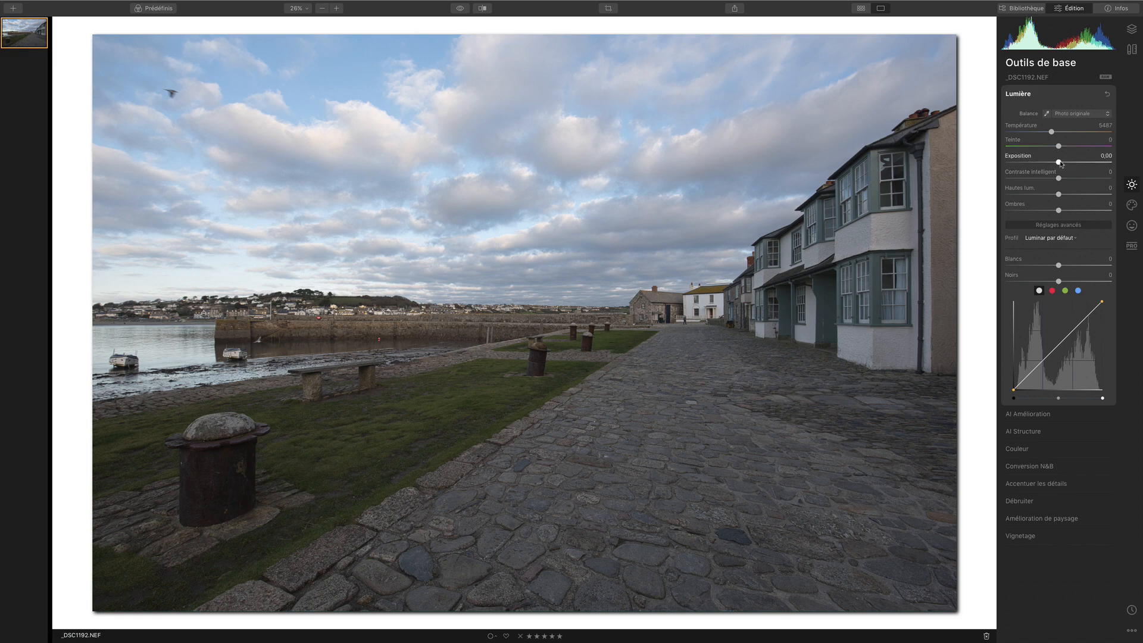
Try the minimum exposure of -5.00 twice, resetting exposure to 0.00 each time.
left_click_drag(1059, 162, 986, 173)
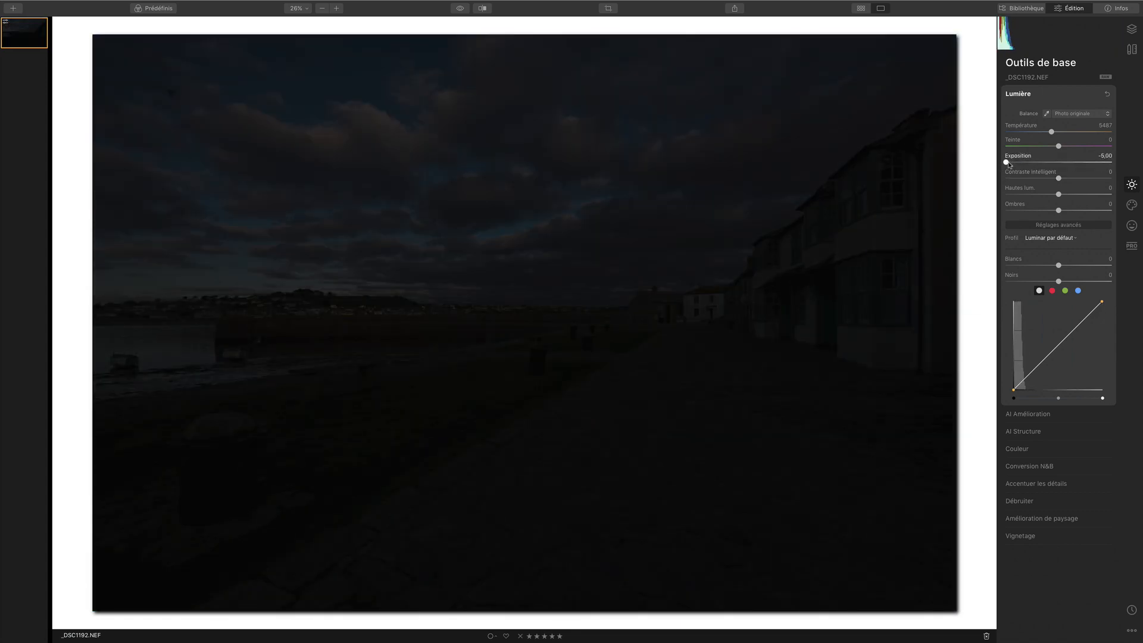
double_click(1007, 163)
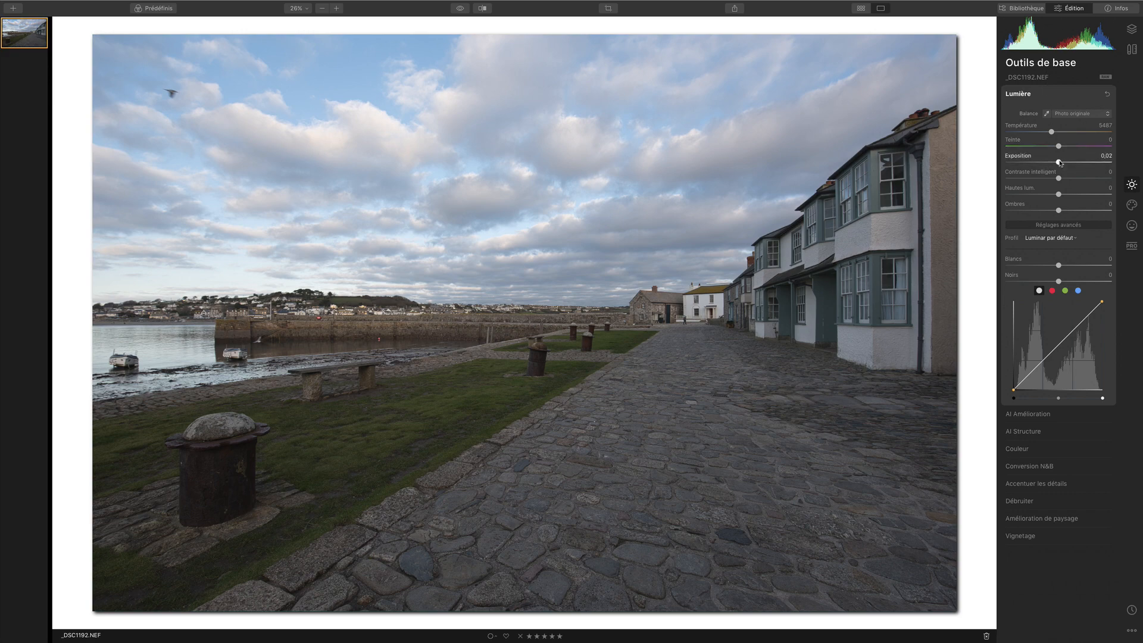
left_click_drag(1059, 163, 984, 166)
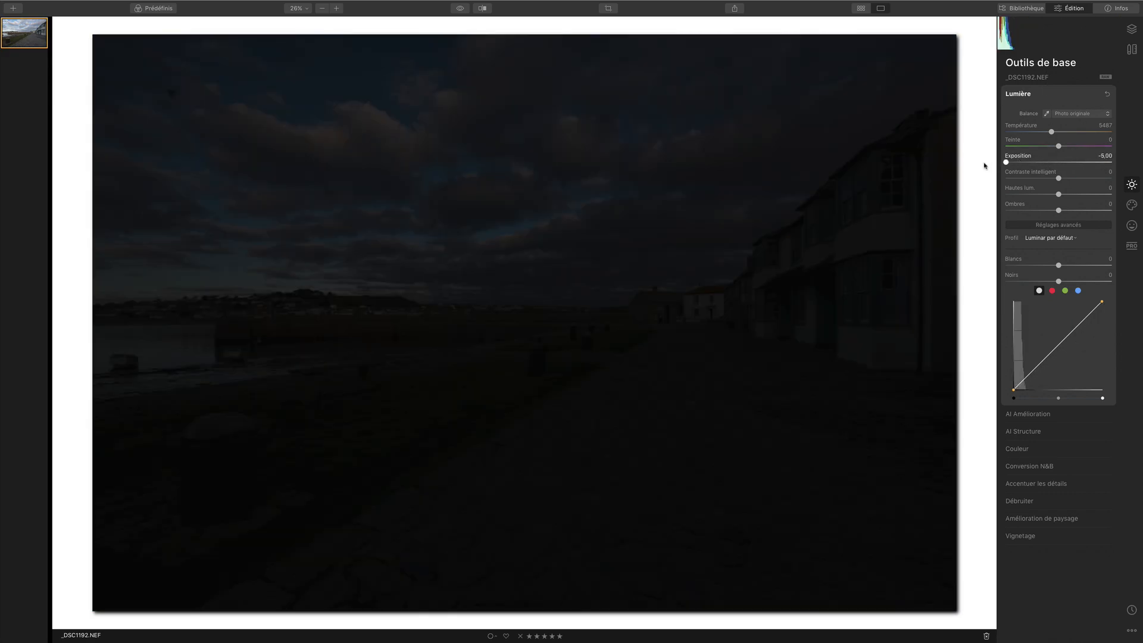
double_click(1007, 163)
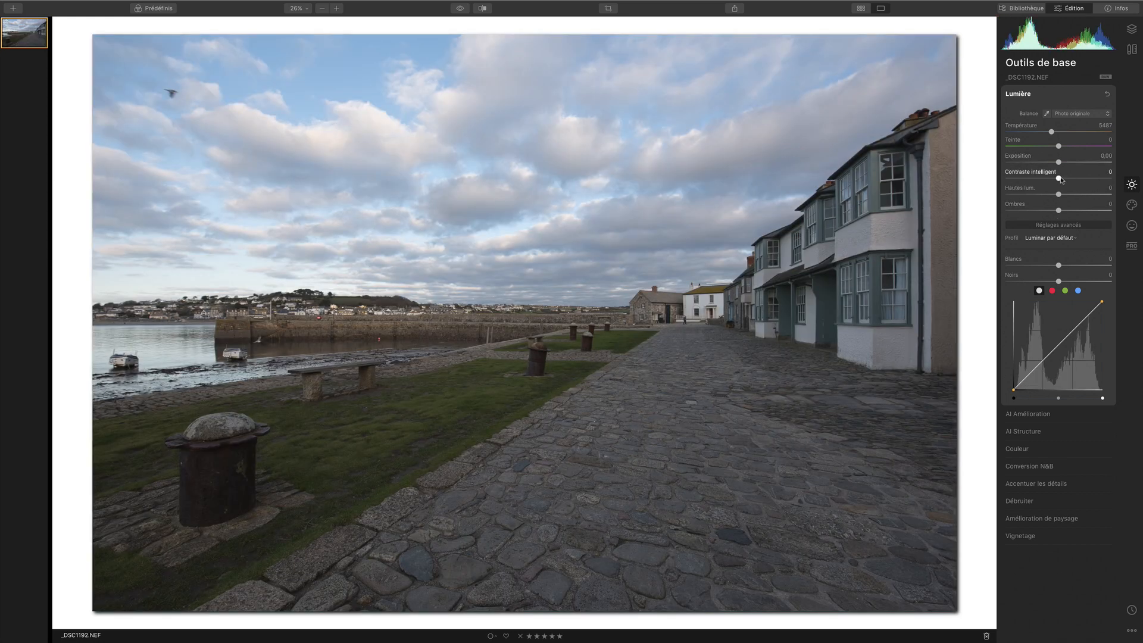
Try smart contrast at its maximum of 100, and reset it to 0.
left_click_drag(1060, 179, 1117, 178)
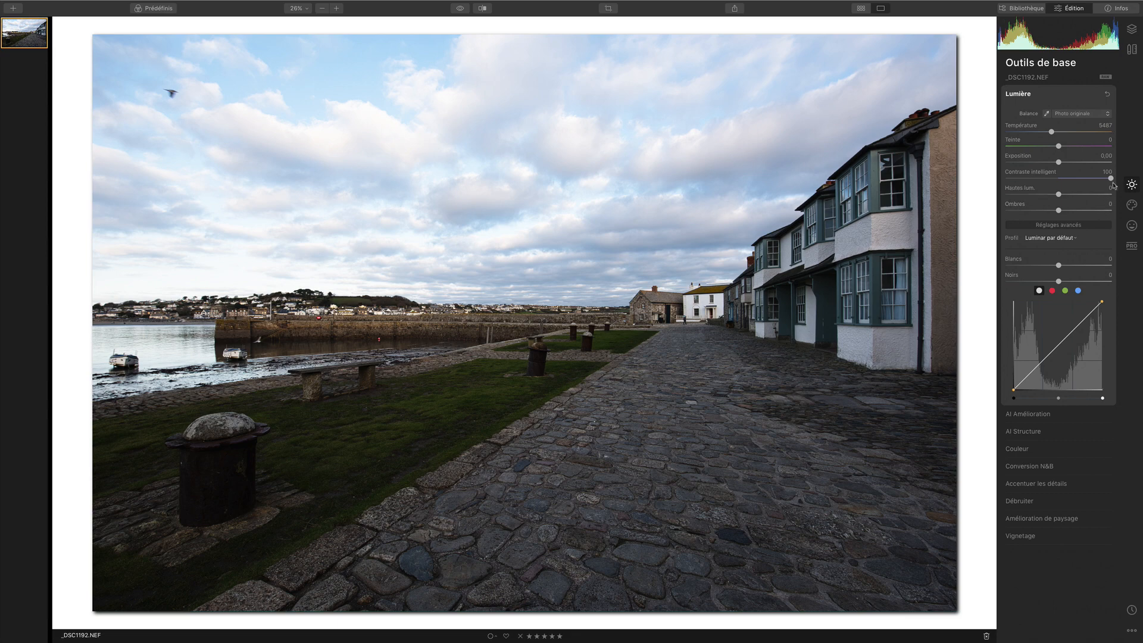
double_click(1111, 178)
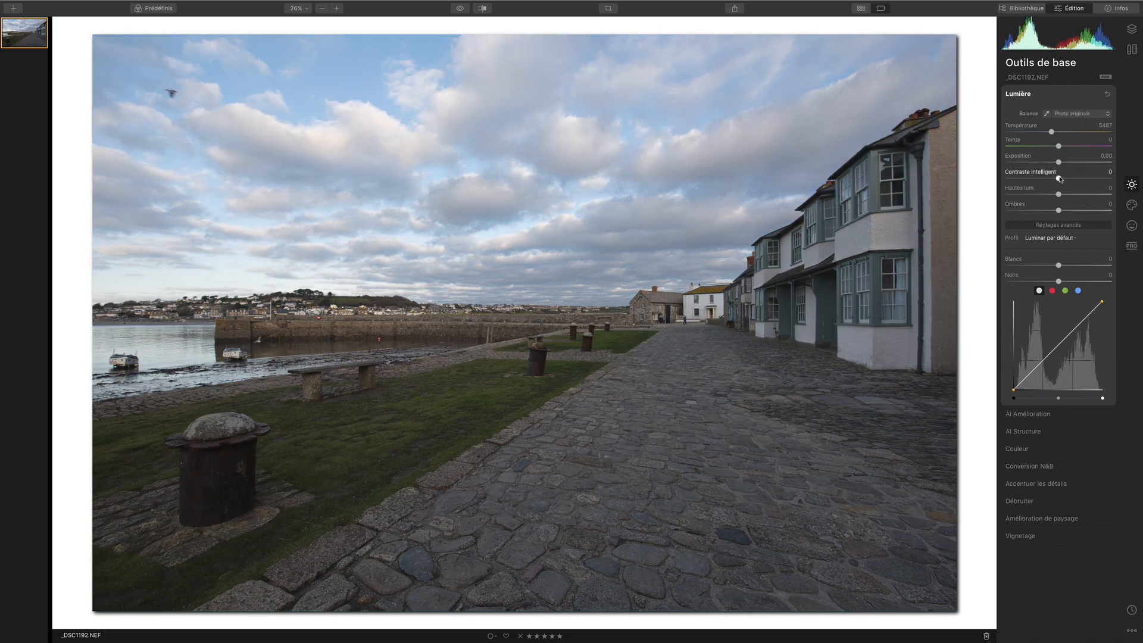
left_click_drag(1059, 178, 1111, 178)
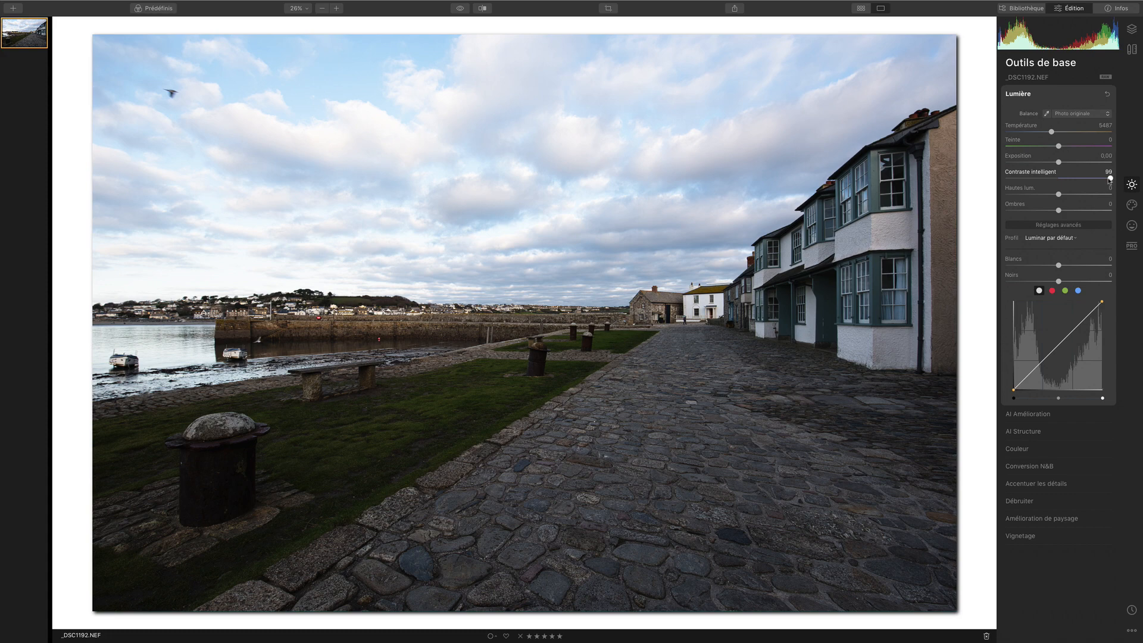
left_click_drag(1110, 179, 1136, 176)
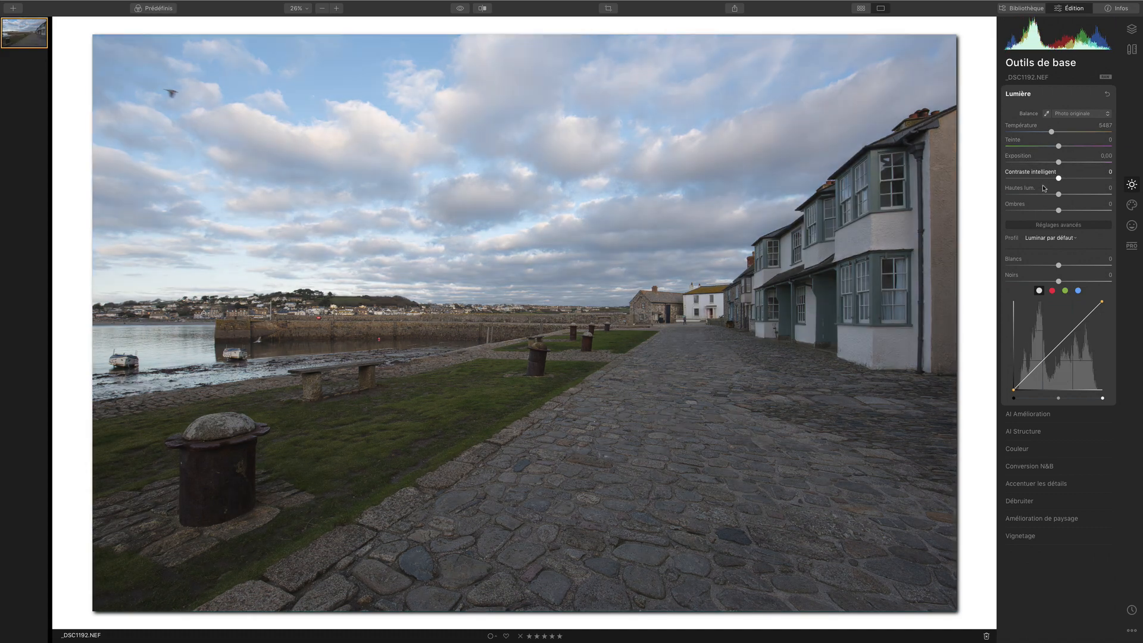
double_click(1030, 175)
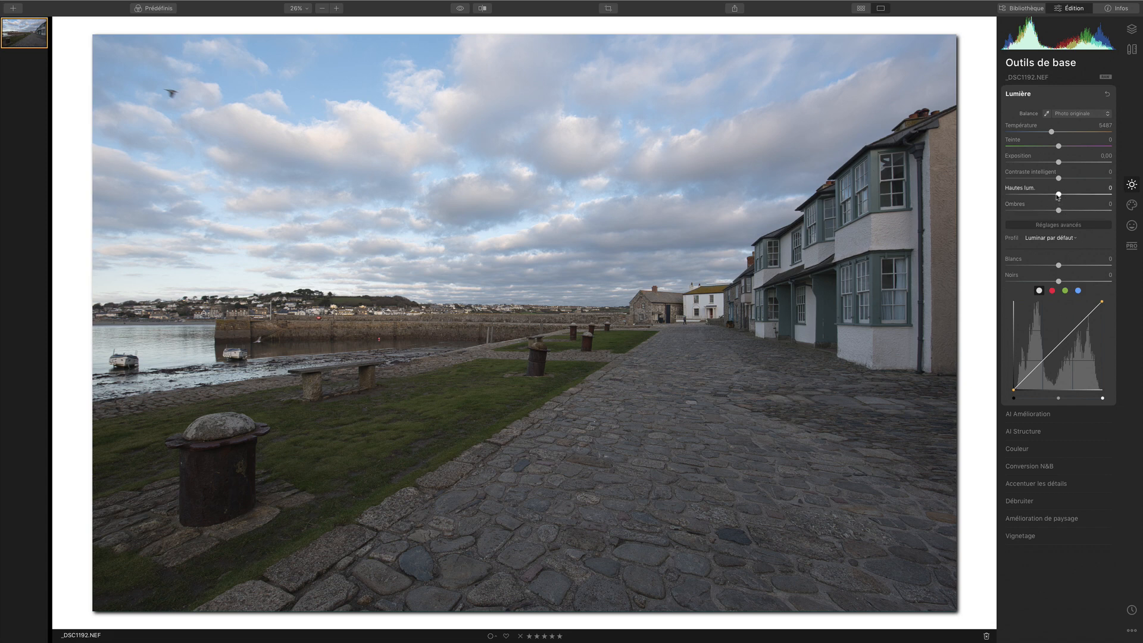
Try highlights values of -65, 100 and 59, and reset highlights to 0.
left_click_drag(1060, 195, 1025, 197)
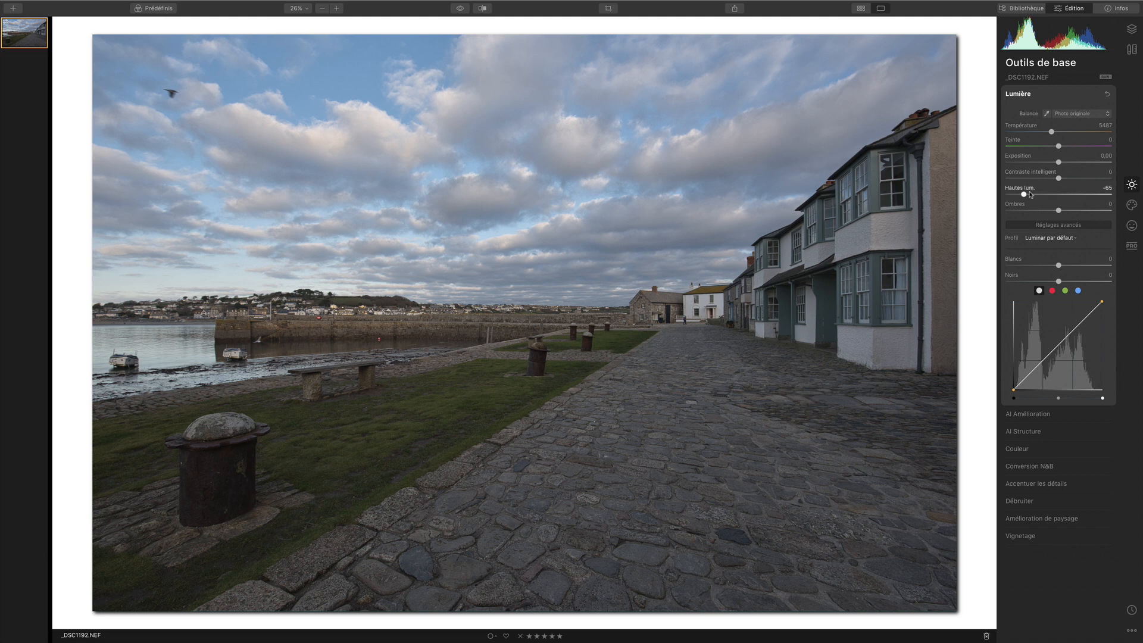
left_click_drag(1024, 195, 1128, 189)
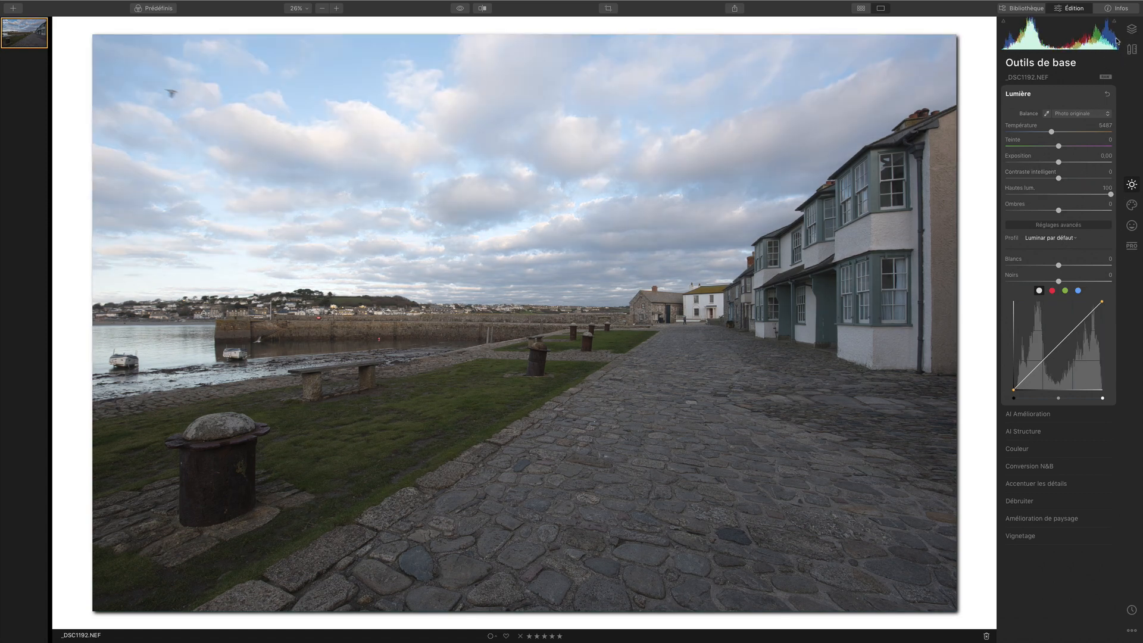
left_click_drag(1111, 194, 1062, 194)
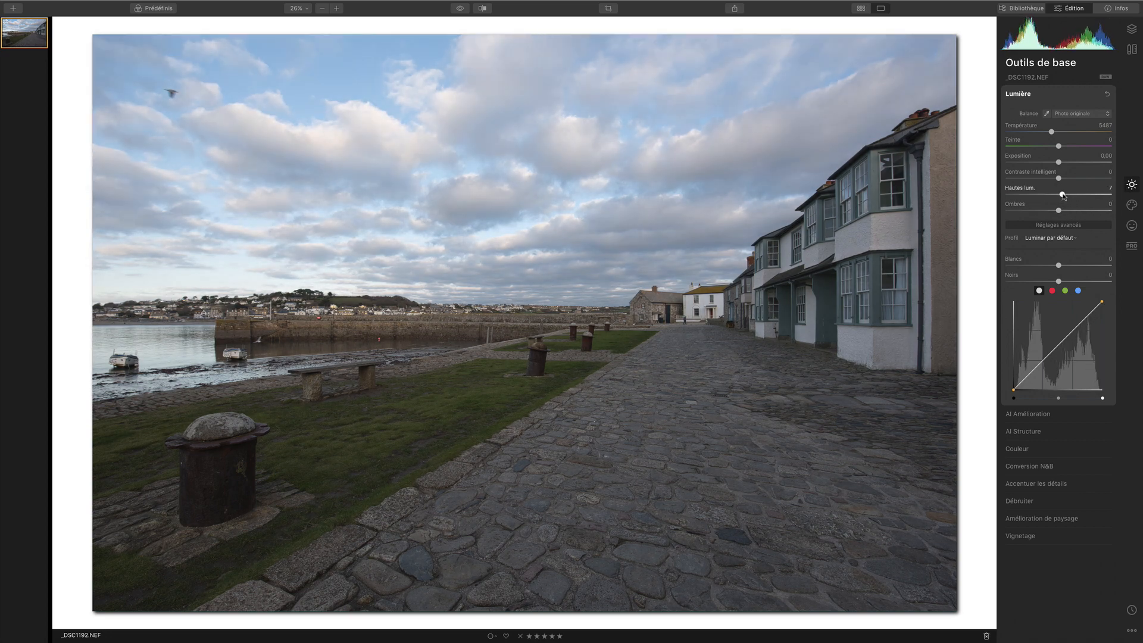
double_click(1062, 195)
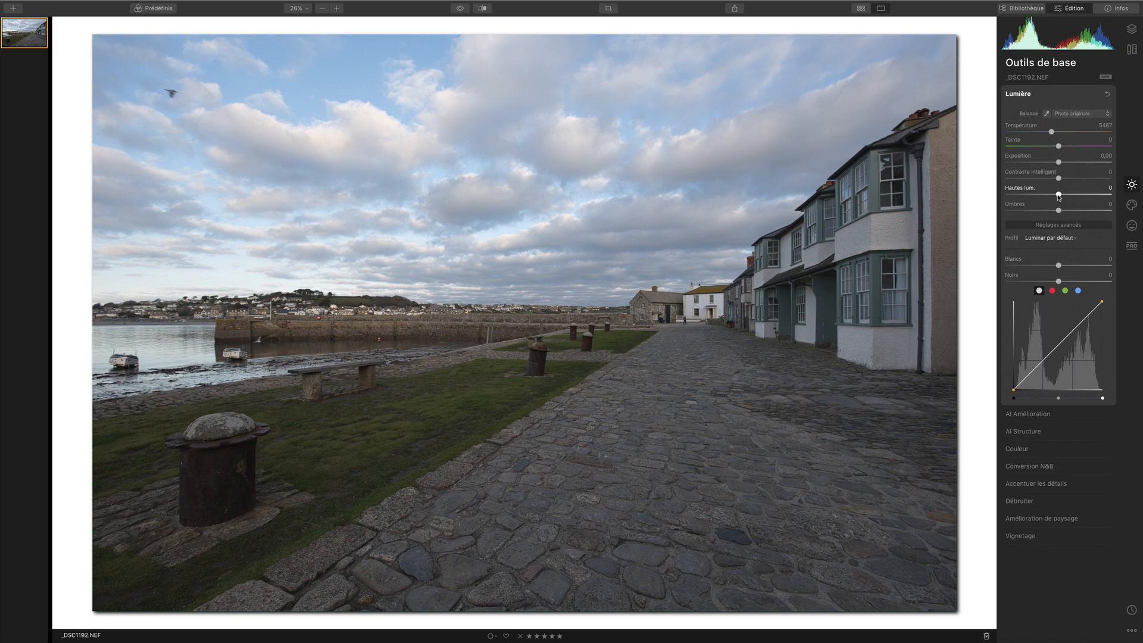
left_click_drag(1059, 196, 1089, 196)
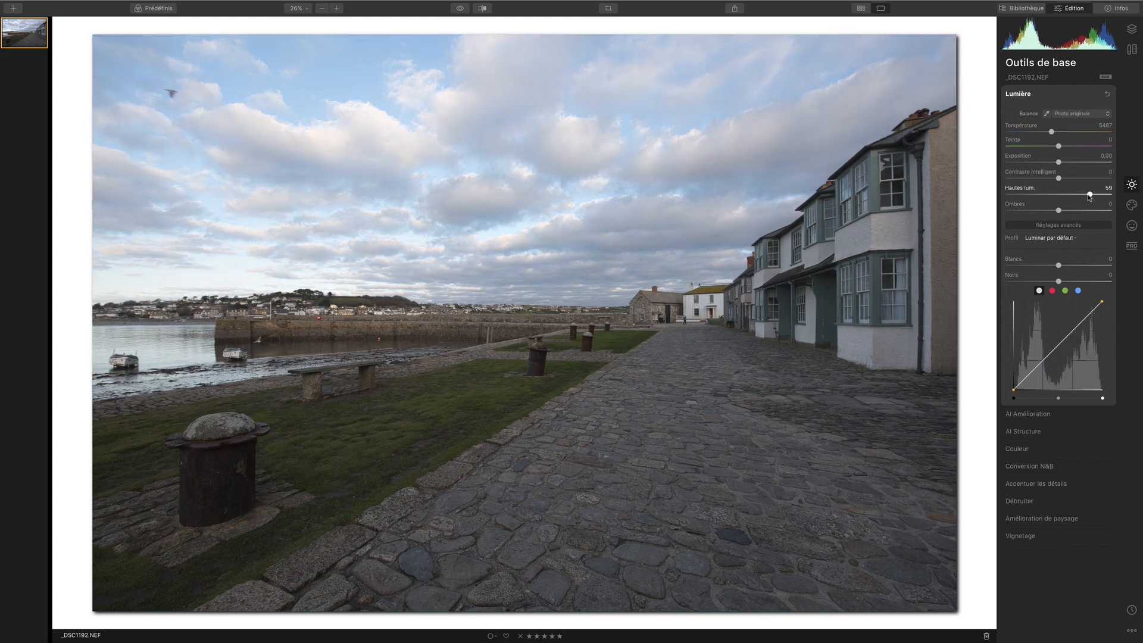
double_click(1089, 196)
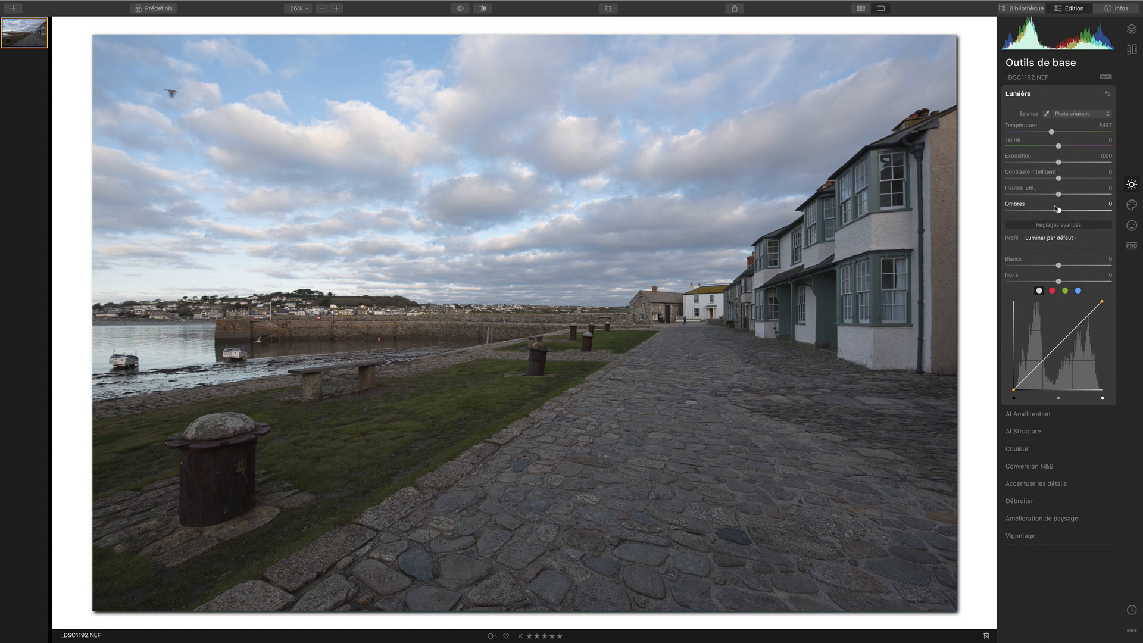
Try brightening the shadows with values of 52 and 24, and reset shadows to 0.
left_click_drag(1060, 211, 1083, 212)
double_click(1084, 210)
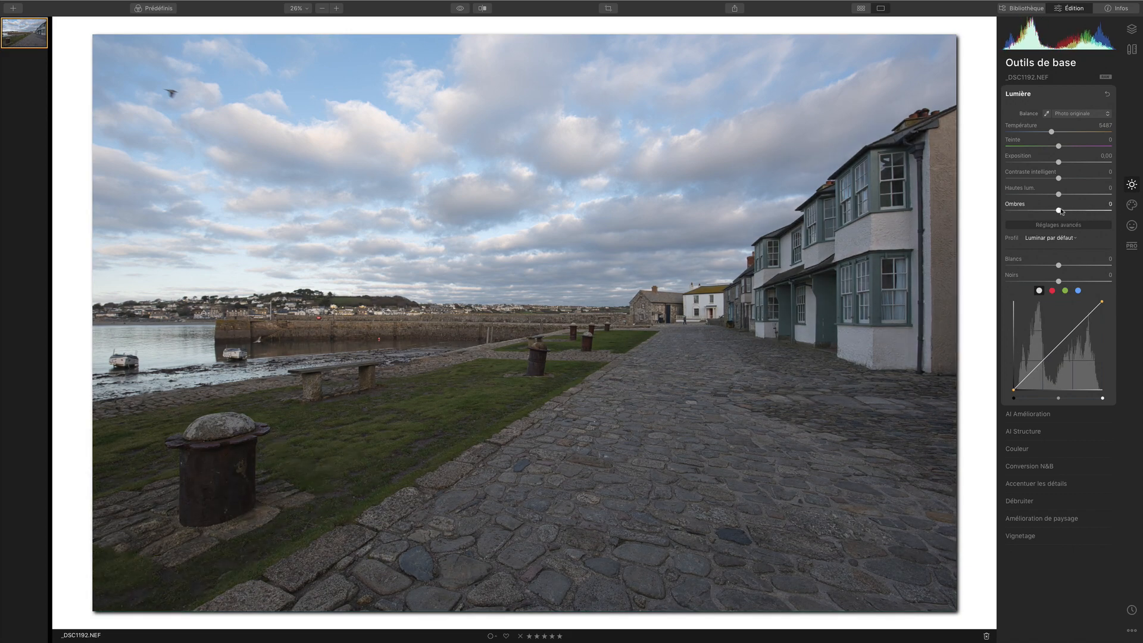
left_click_drag(1058, 211, 1086, 211)
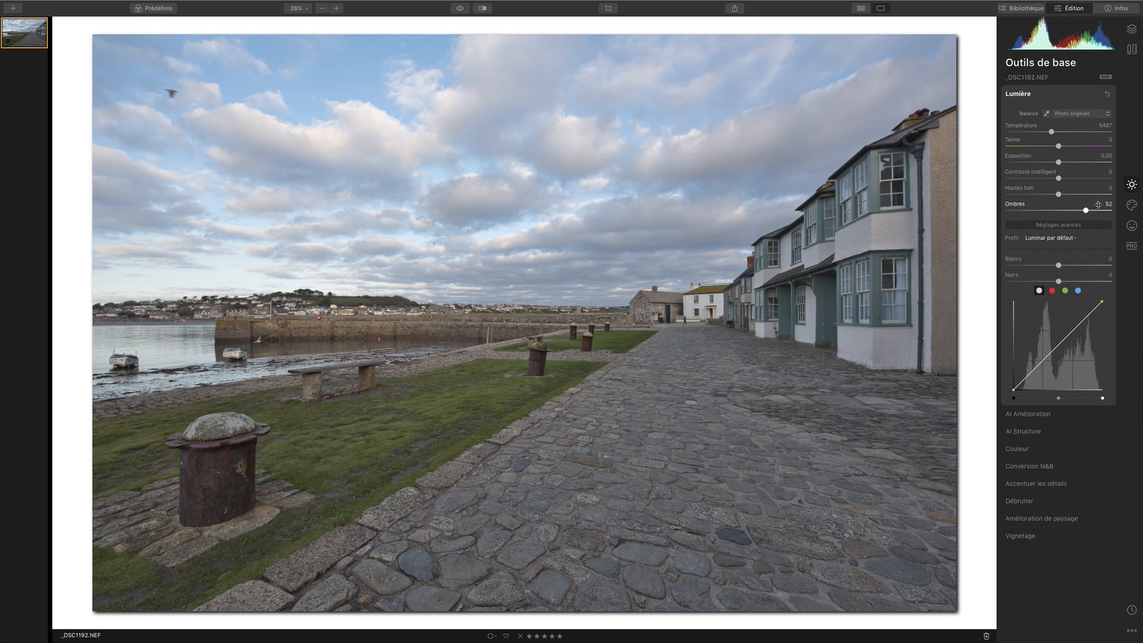
double_click(1087, 211)
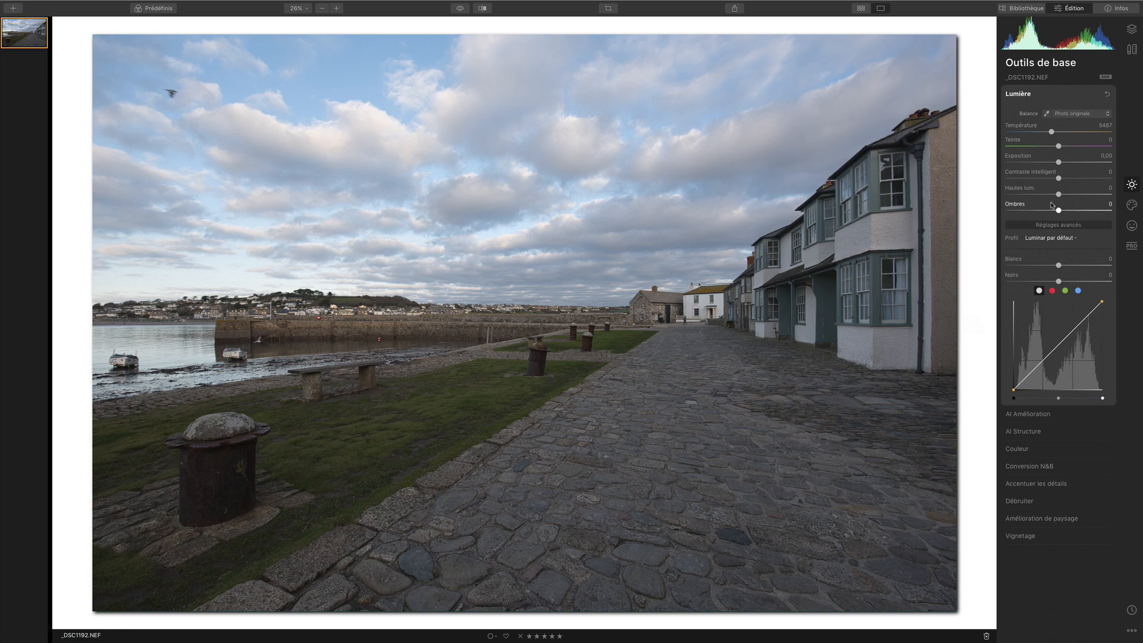
left_click_drag(1059, 211, 1072, 211)
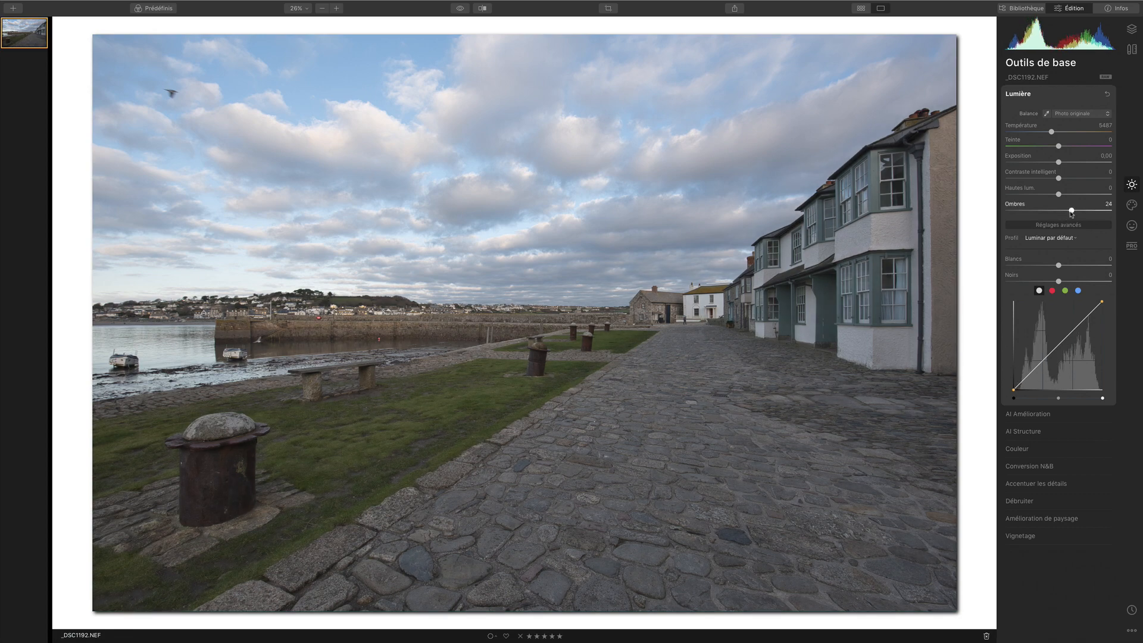
double_click(1072, 211)
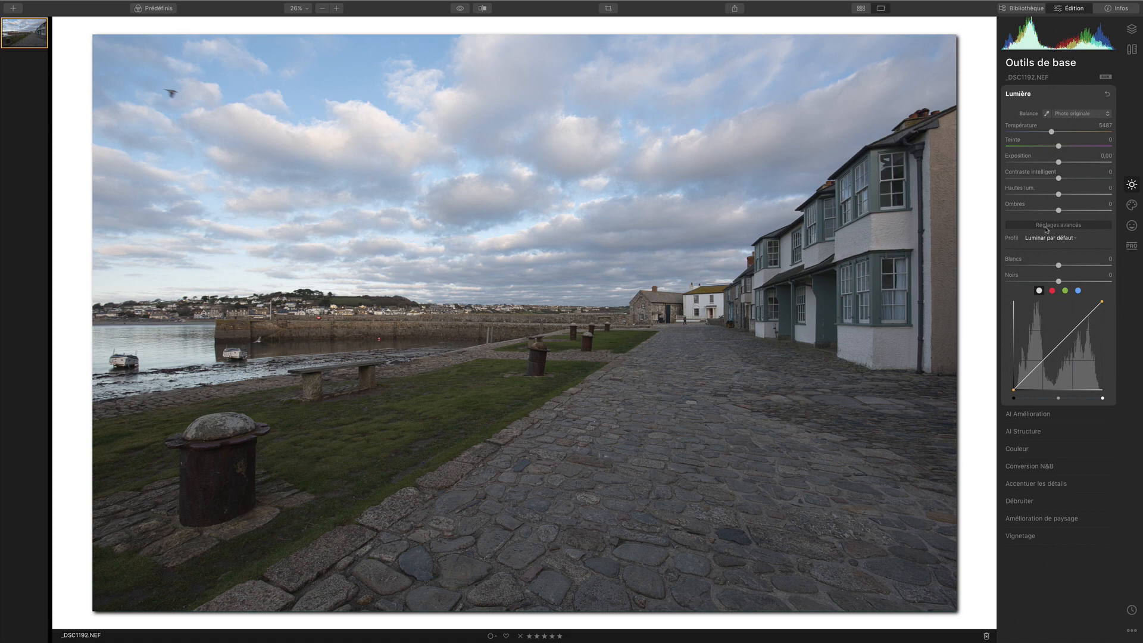
Try exposures of -2.86, -4.69 and -5.00 to examine shadow clipping on the photo, and reset exposure to 0.00.
left_click(1028, 162)
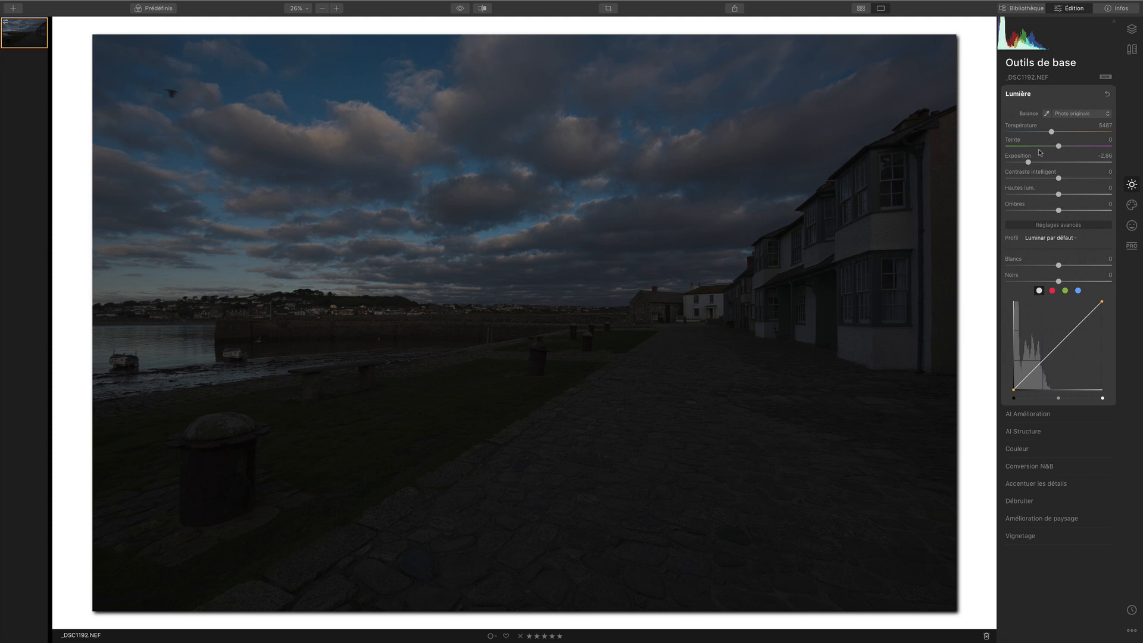
left_click(1009, 162)
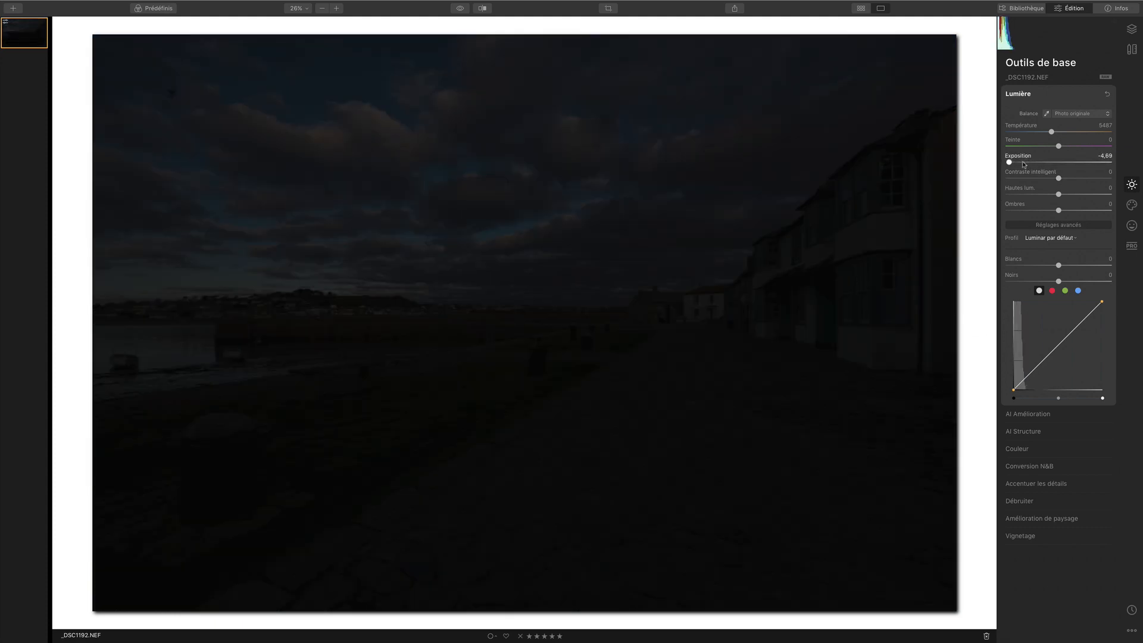
left_click_drag(1025, 165, 1058, 162)
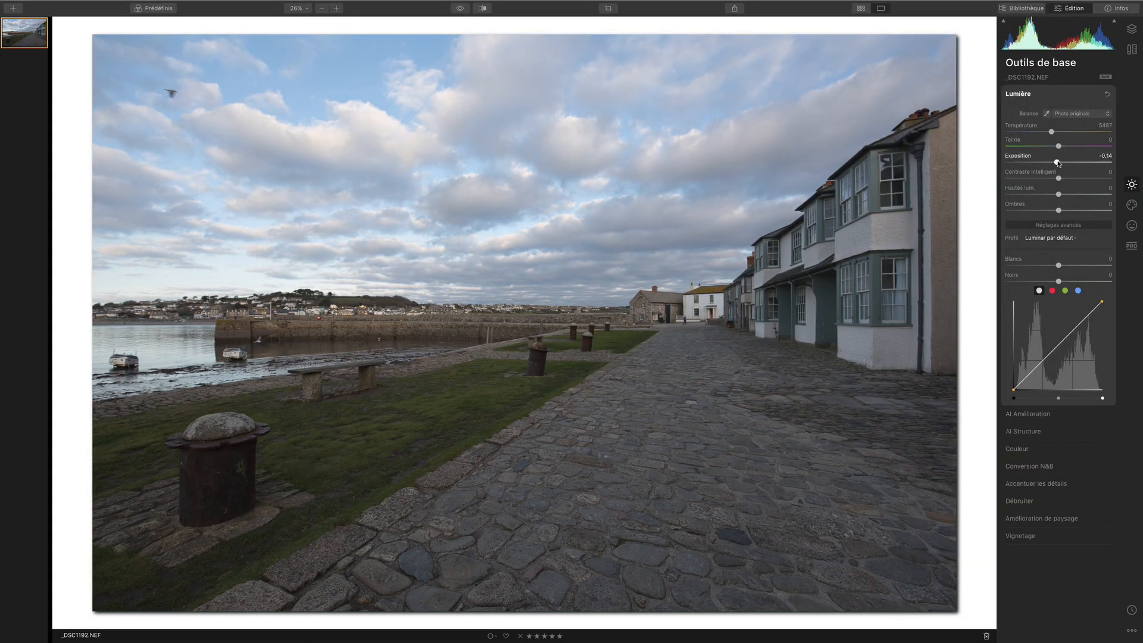
left_click_drag(1059, 162, 1000, 168)
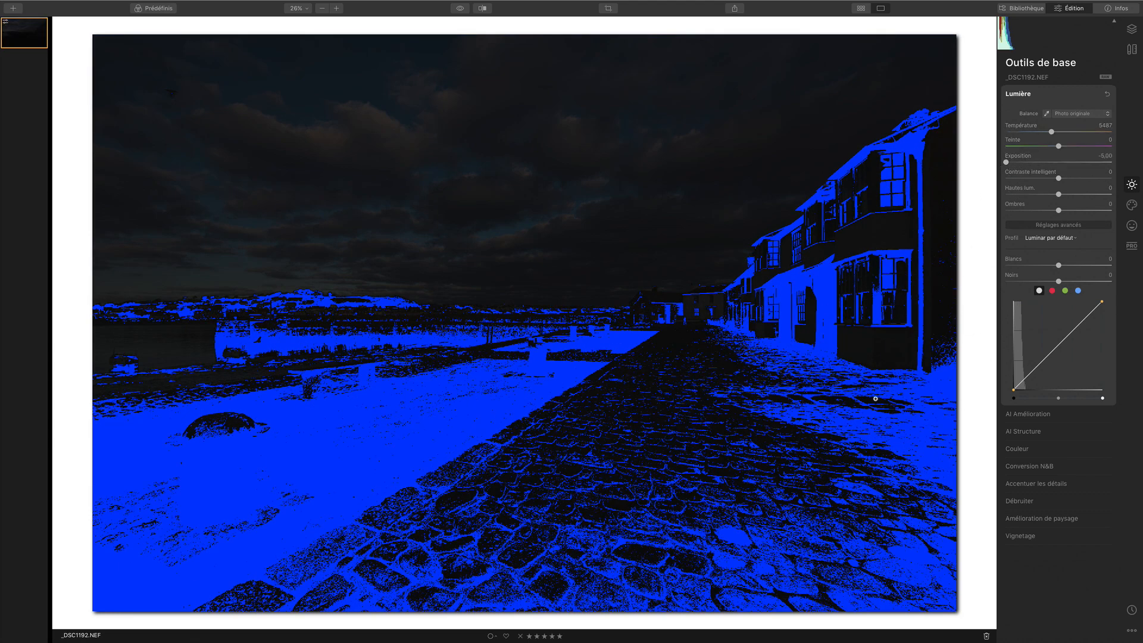
double_click(1039, 165)
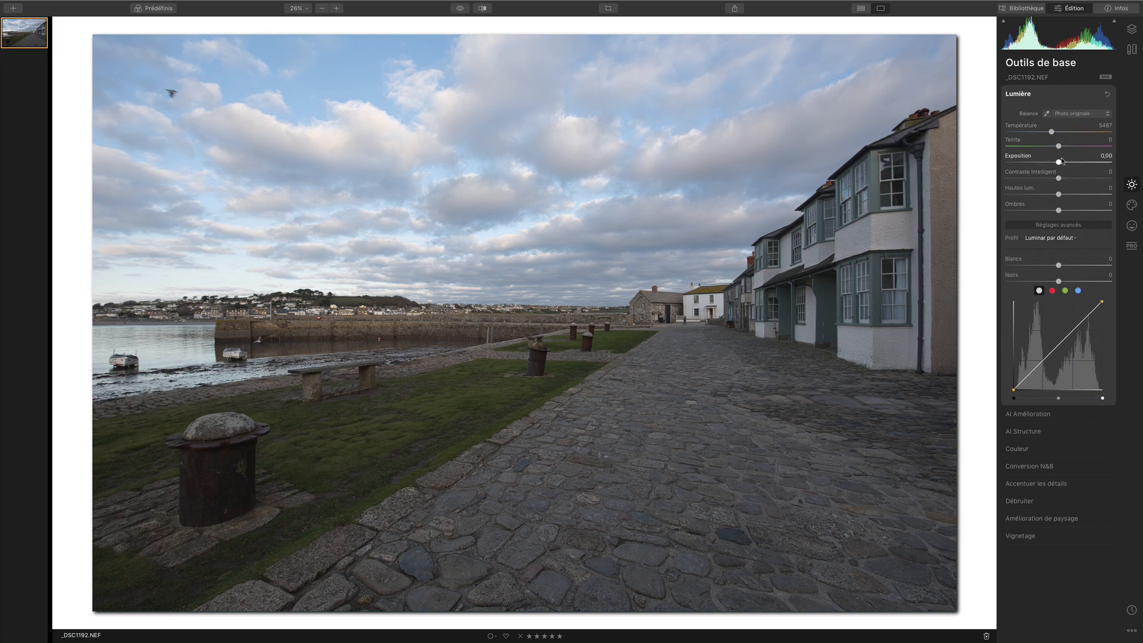
Try slightly darker exposures of -0.55 and -0.53 on the photo, and reset exposure to 0.00.
mouse_move(1061, 166)
left_mouse_down()
mouse_move(1035, 167)
mouse_move(1054, 168)
left_mouse_up()
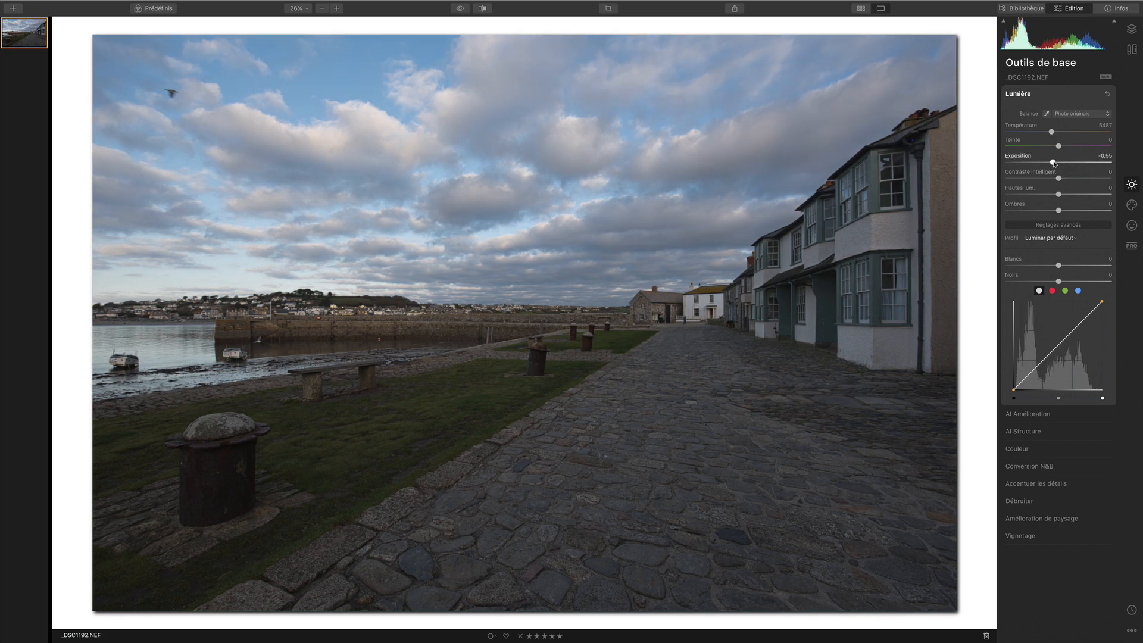
left_click_drag(1054, 164, 1052, 164)
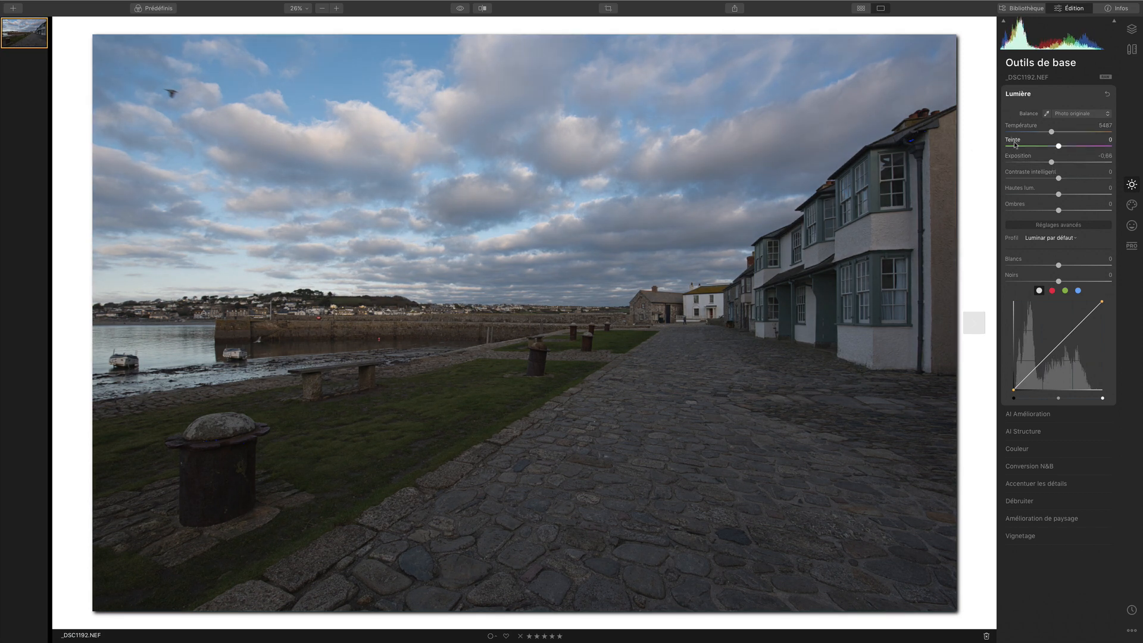
left_click_drag(1052, 162, 1053, 162)
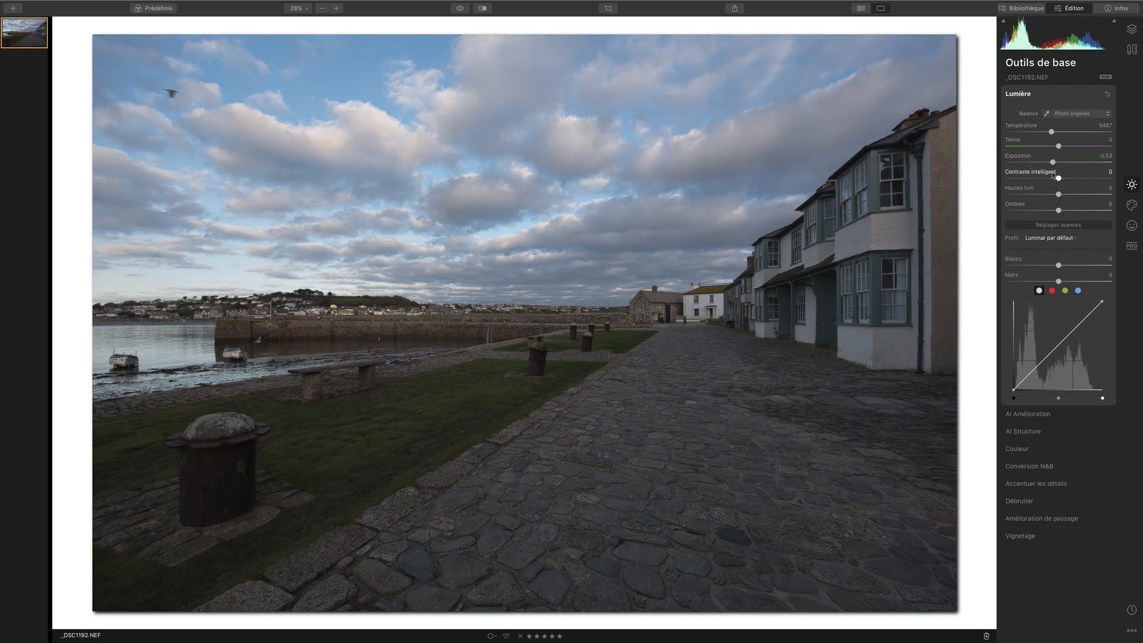
double_click(1053, 162)
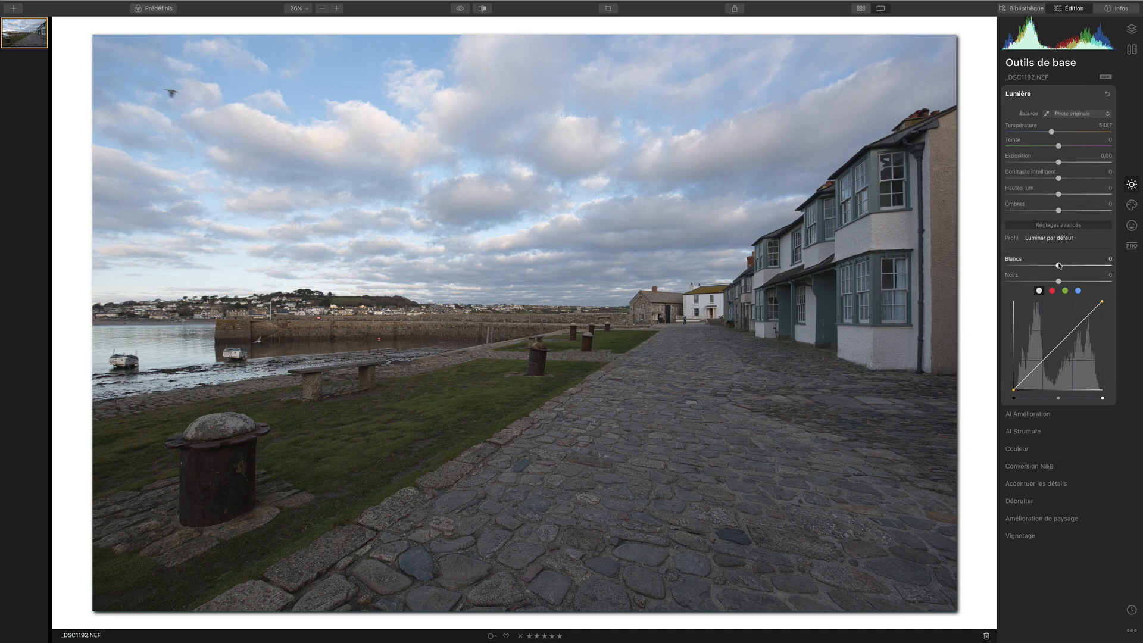
Try extreme whites and blacks adjustments, with blacks at -100, and reset both to 0.
left_click_drag(1060, 266, 1006, 281)
double_click(1090, 266)
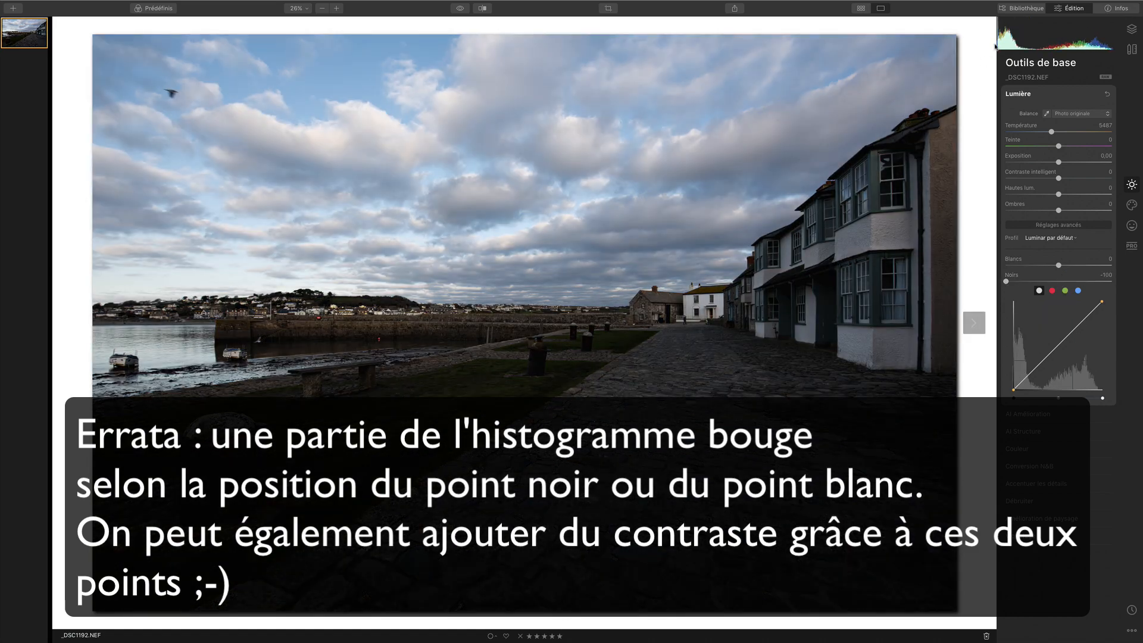
double_click(1006, 281)
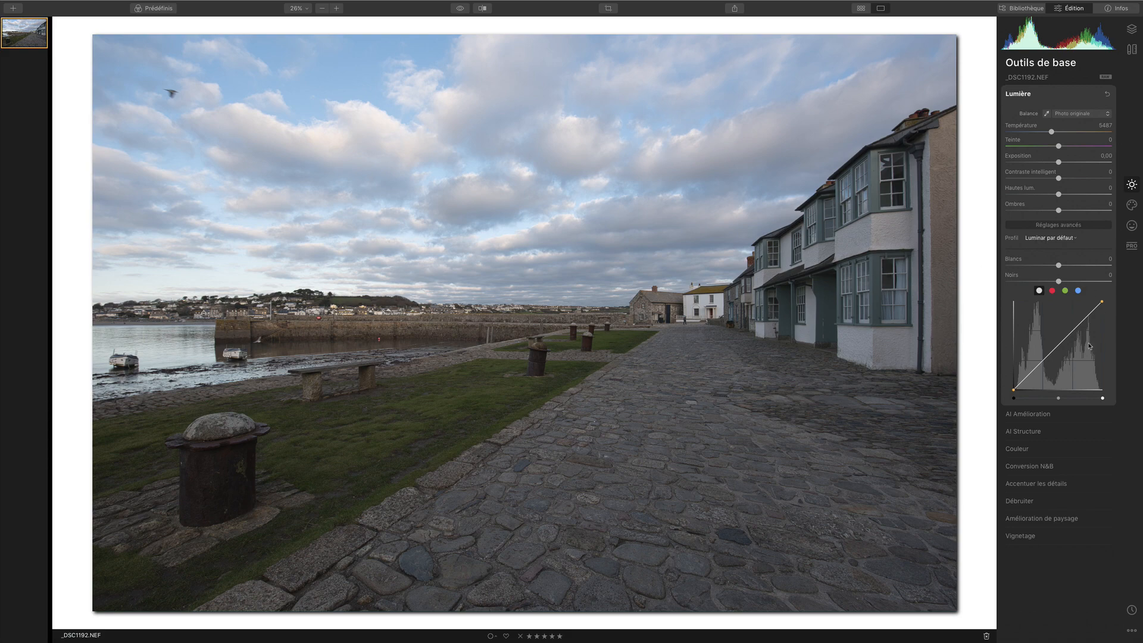
Examine the available camera profiles in the Light tool's advanced settings, keeping Luminar par défaut.
left_click(1070, 238)
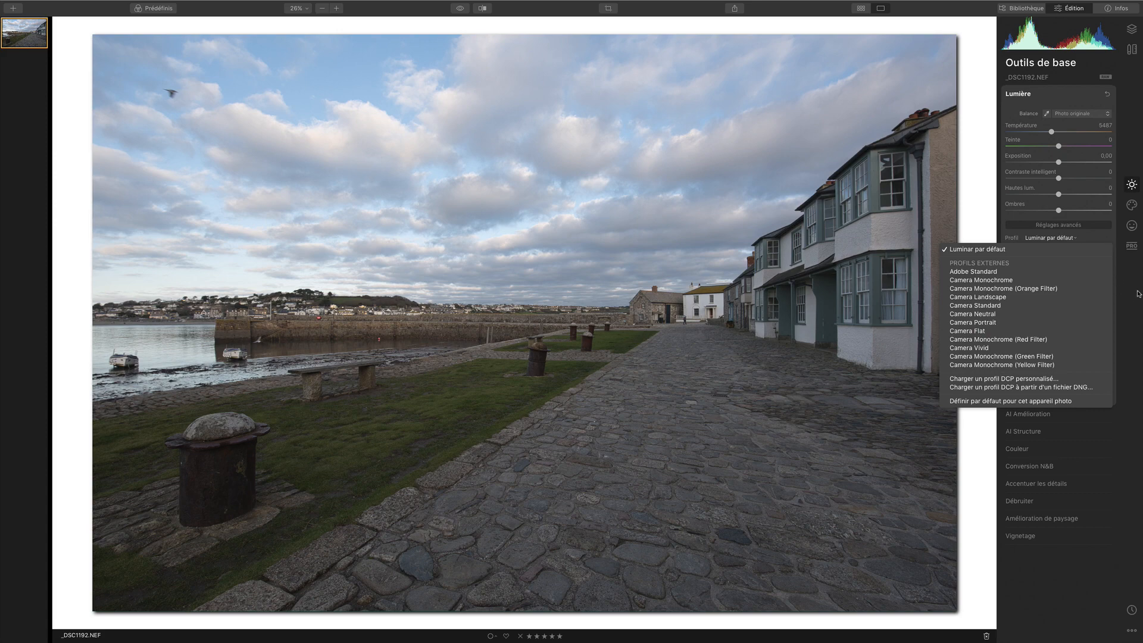
left_click(1039, 249)
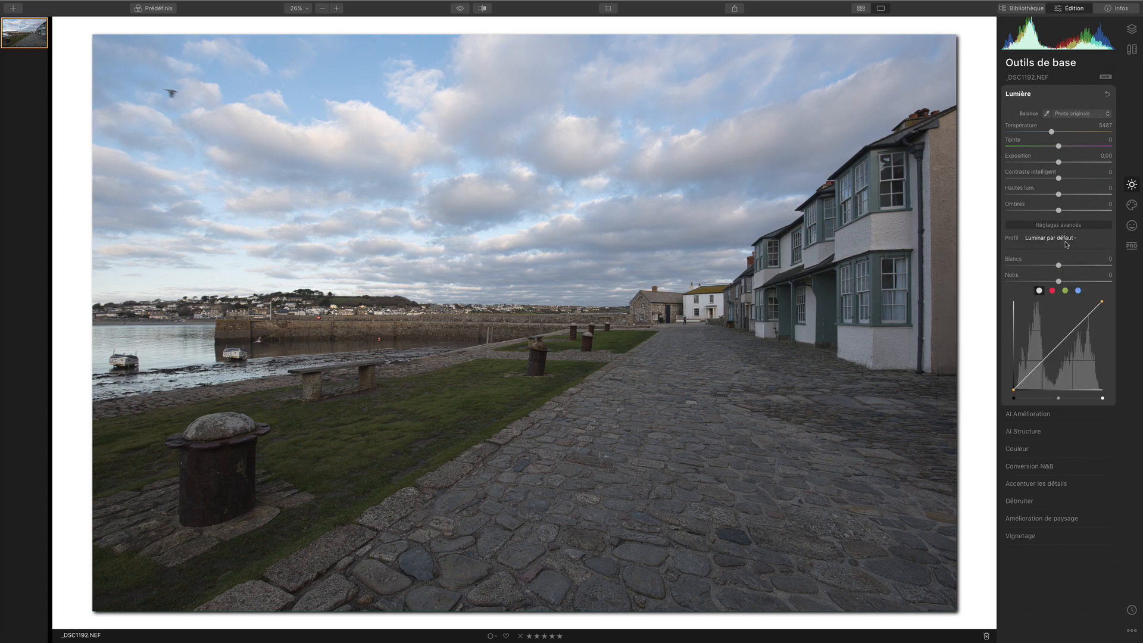
left_click(1069, 238)
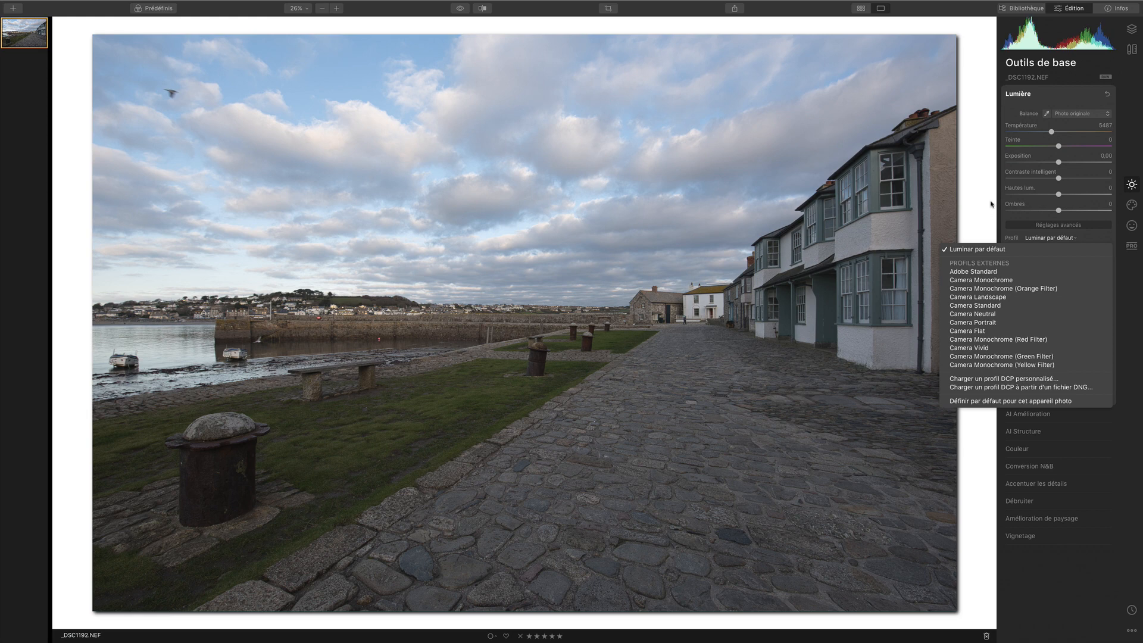
key("Escape")
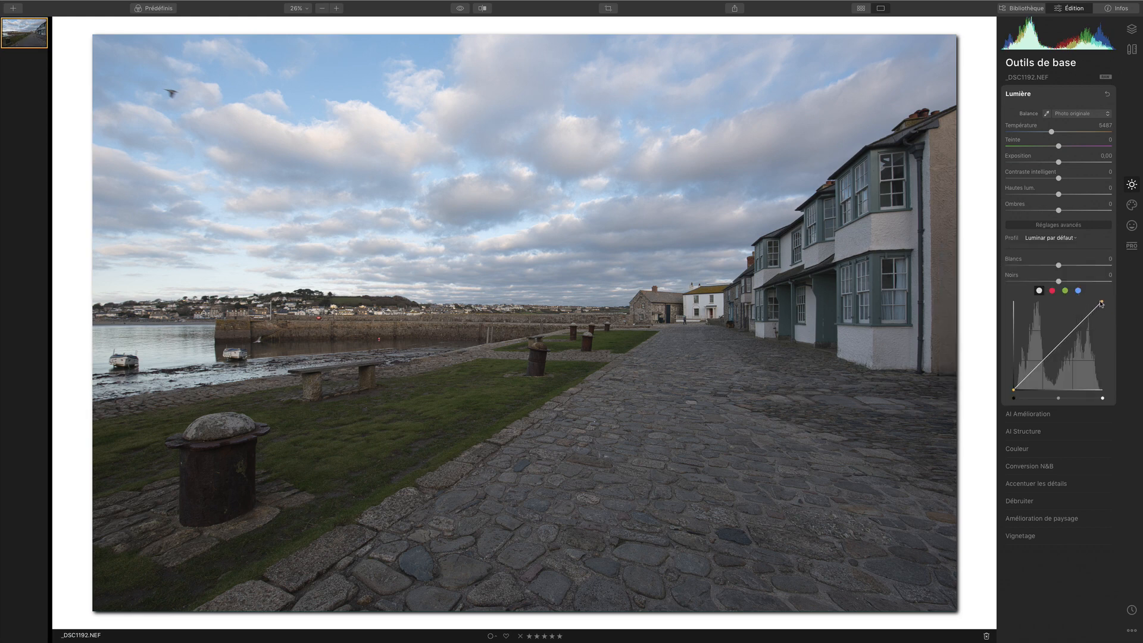
Try the master curve's white point at its lowest output and its black point at its highest, restoring each.
left_click_drag(1102, 303, 1102, 390)
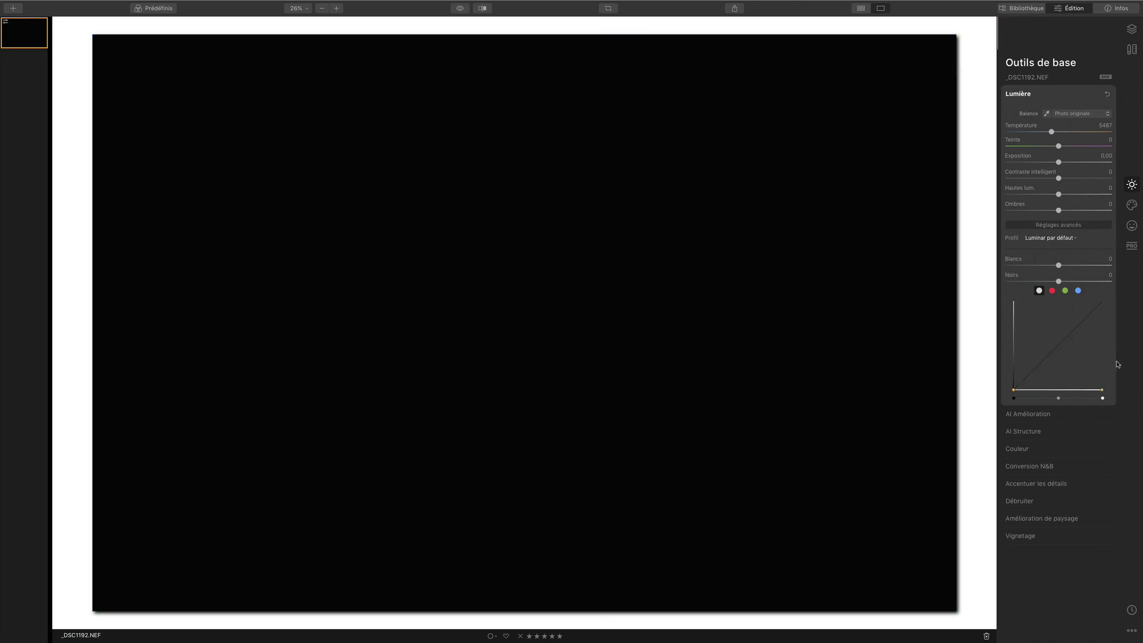
double_click(1104, 393)
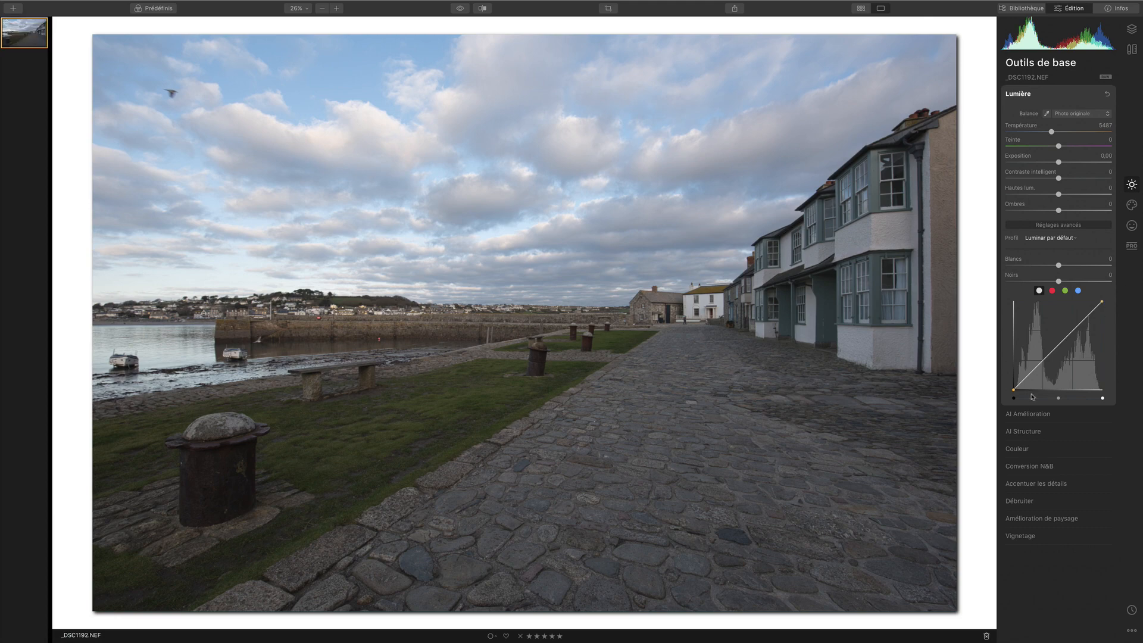
left_click_drag(1014, 390, 1002, 260)
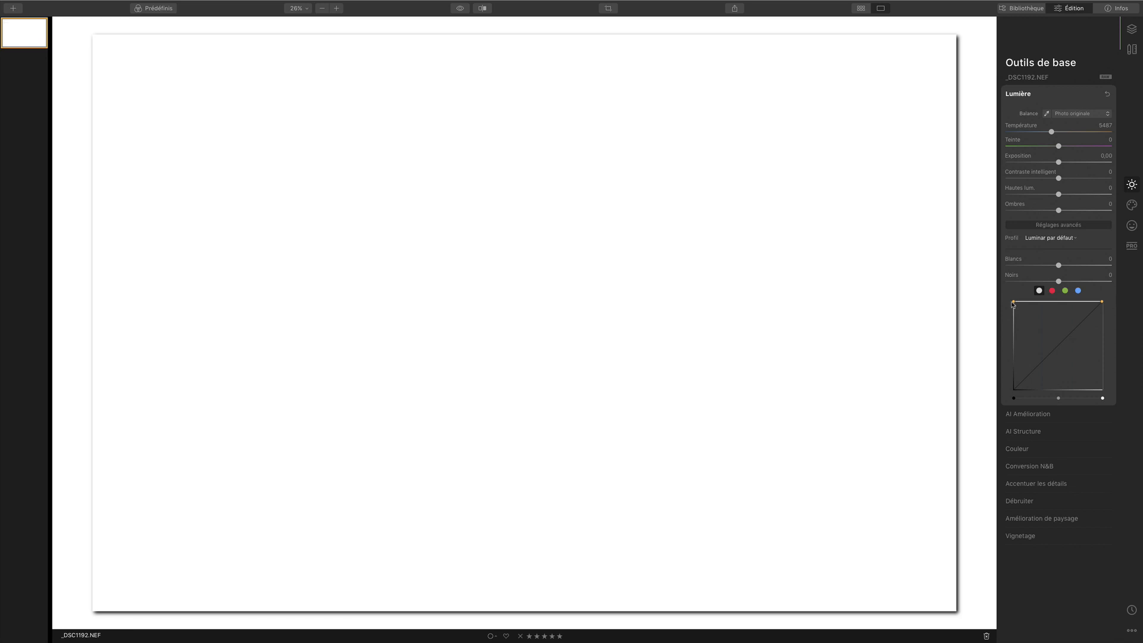
left_click_drag(1013, 304, 1014, 389)
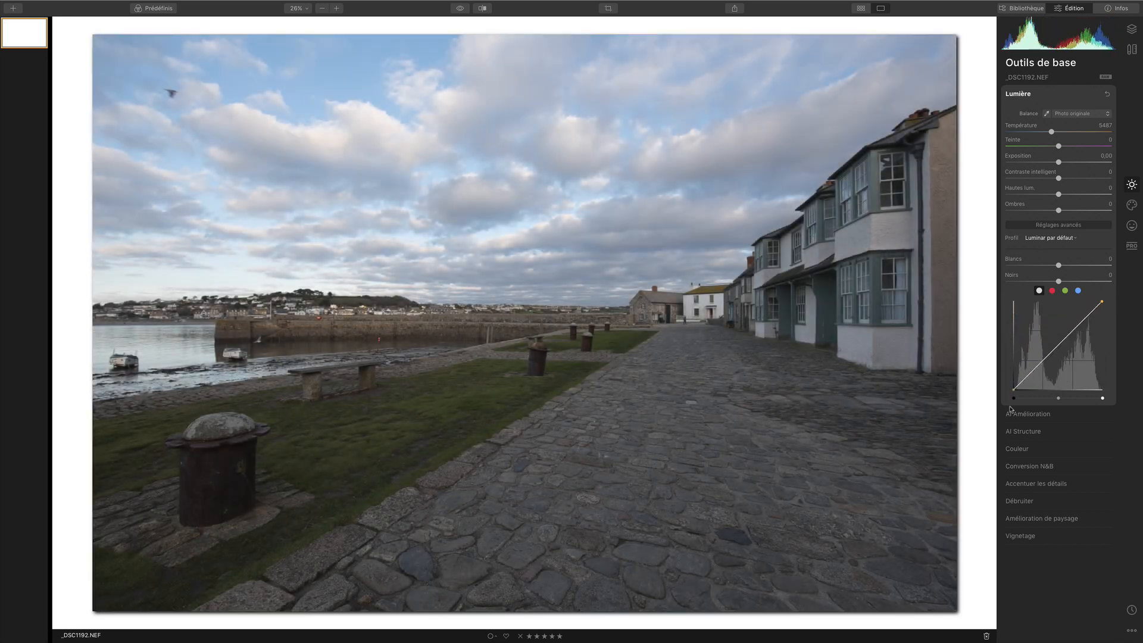
Try raising the red curve's black point to maximum output, and return it to zero.
left_click(1051, 291)
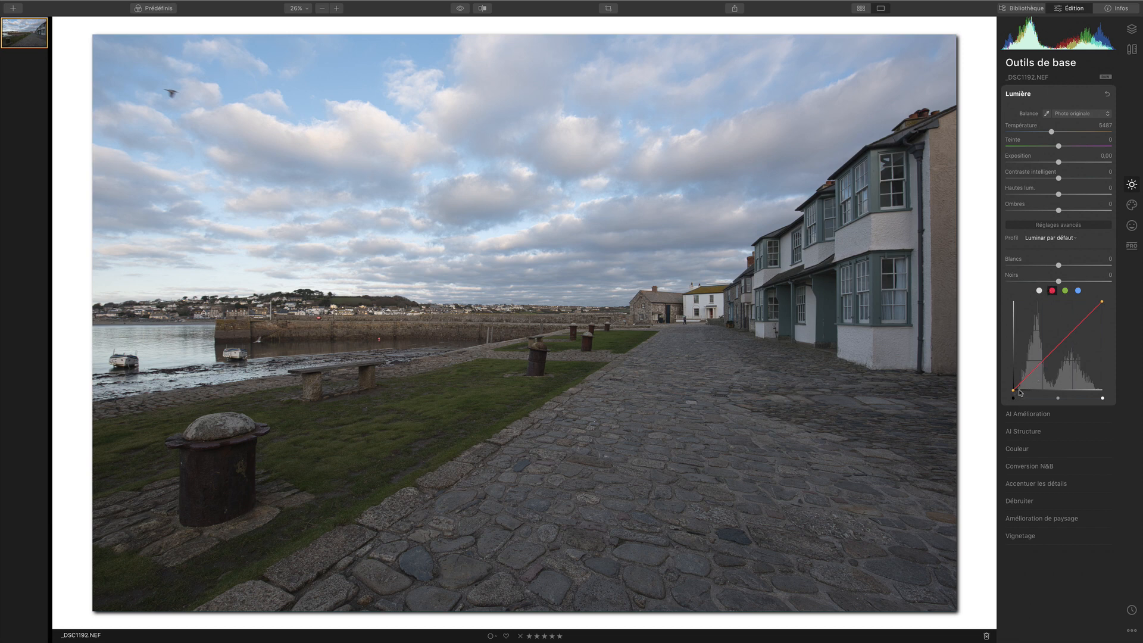
left_click_drag(1015, 393, 977, 280)
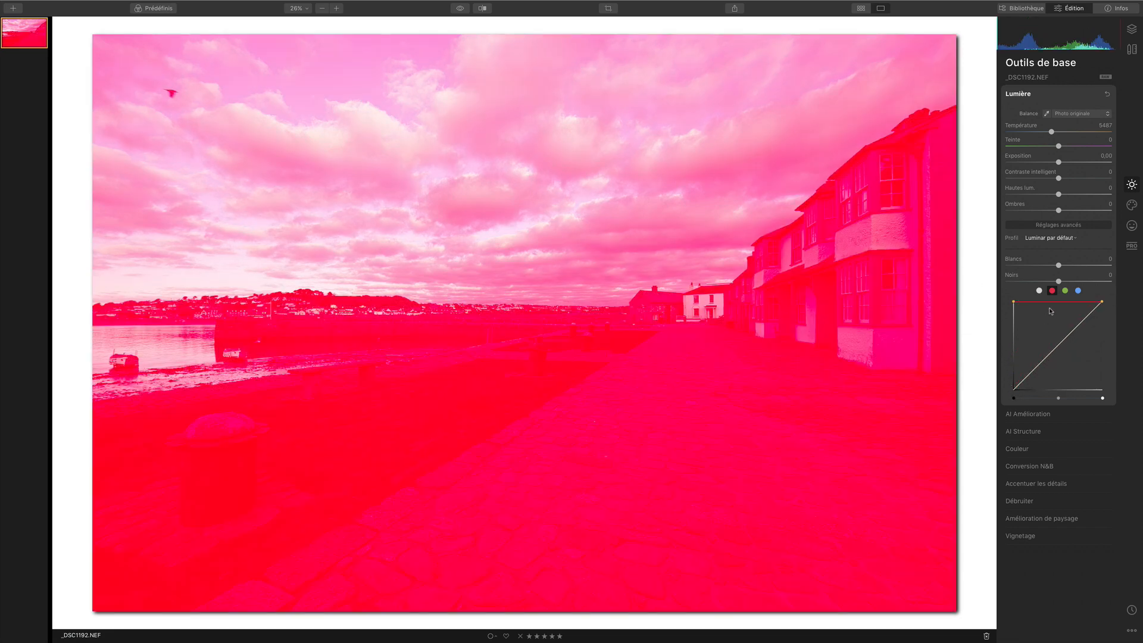
left_click_drag(1007, 390, 1002, 417)
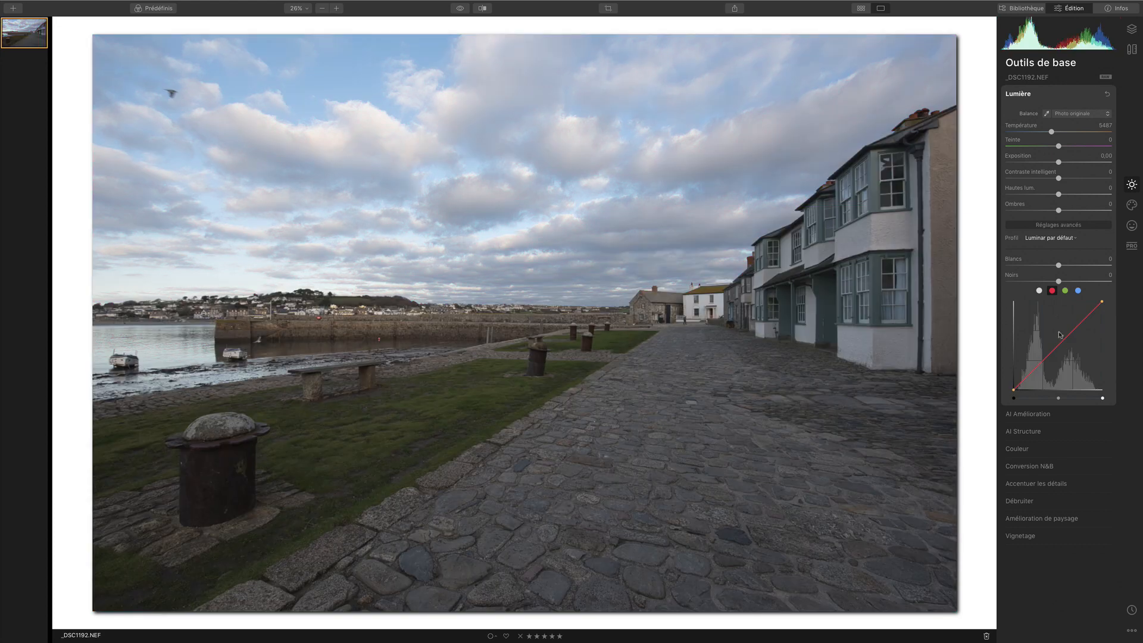
Flatten the green and blue curves at zero and raise the red curve to maximum to produce a pure red image.
left_click(1065, 291)
left_click_drag(1103, 303, 1103, 389)
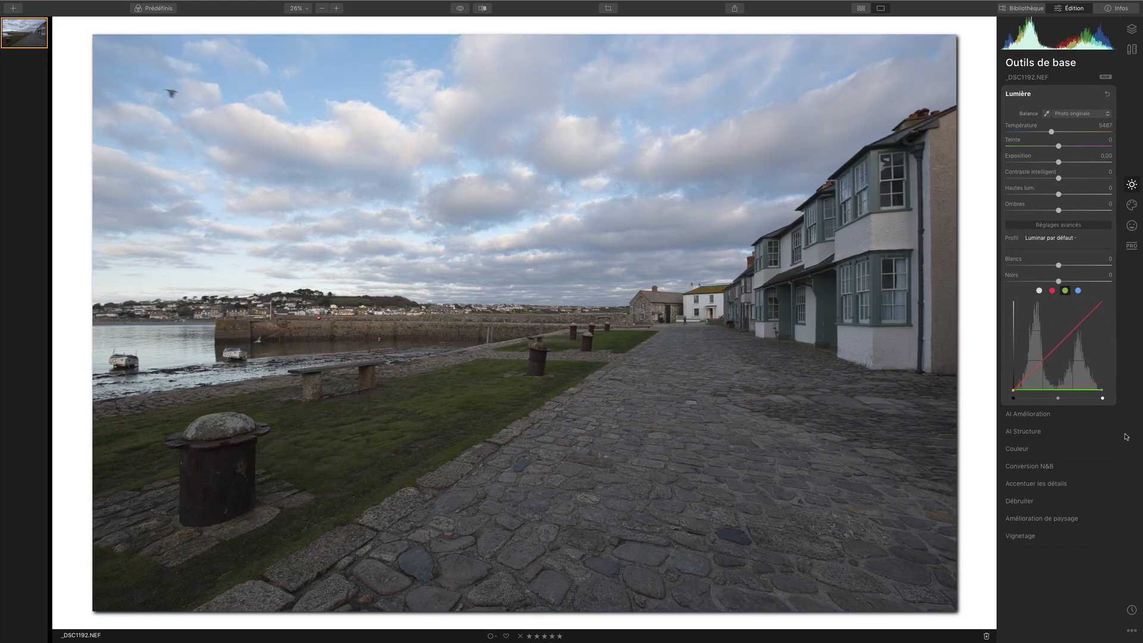
left_click(1078, 290)
left_click_drag(1101, 304, 1102, 389)
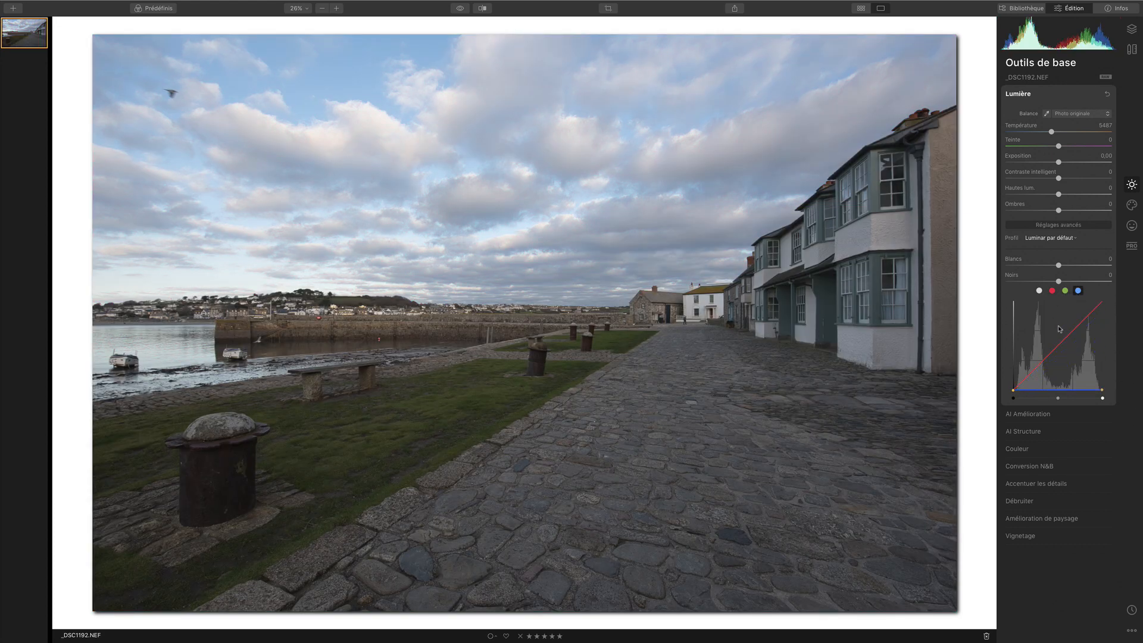
left_click(1052, 291)
left_click_drag(1013, 392, 987, 317)
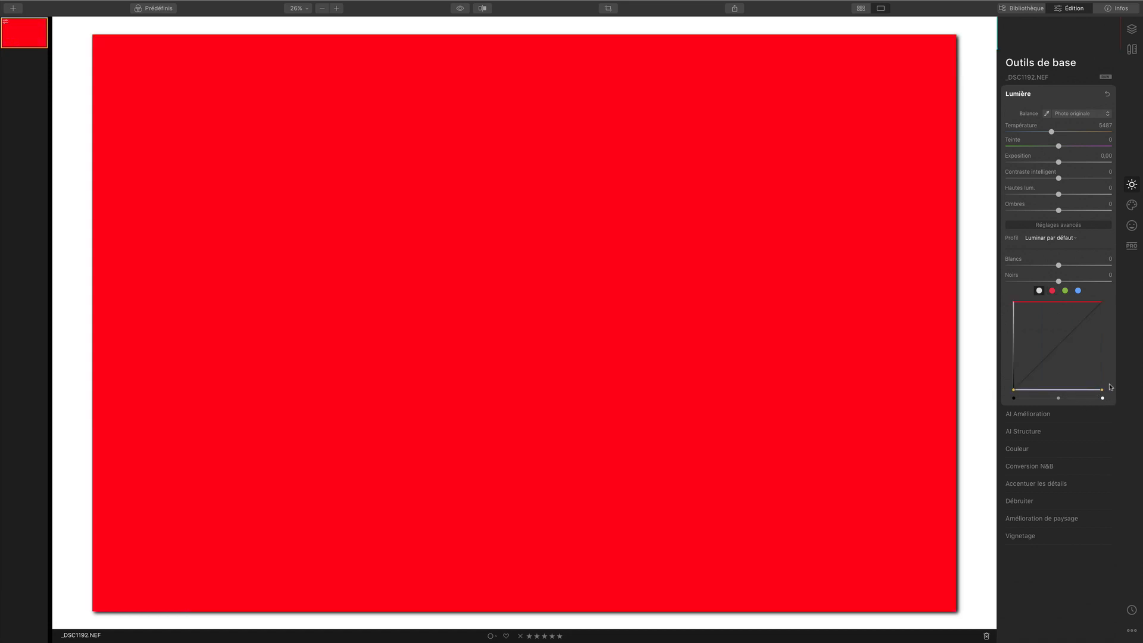
Lower the red curve to zero and raise both ends of the green curve to maximum to produce pure green.
left_click(1051, 290)
left_click_drag(1015, 373, 1011, 428)
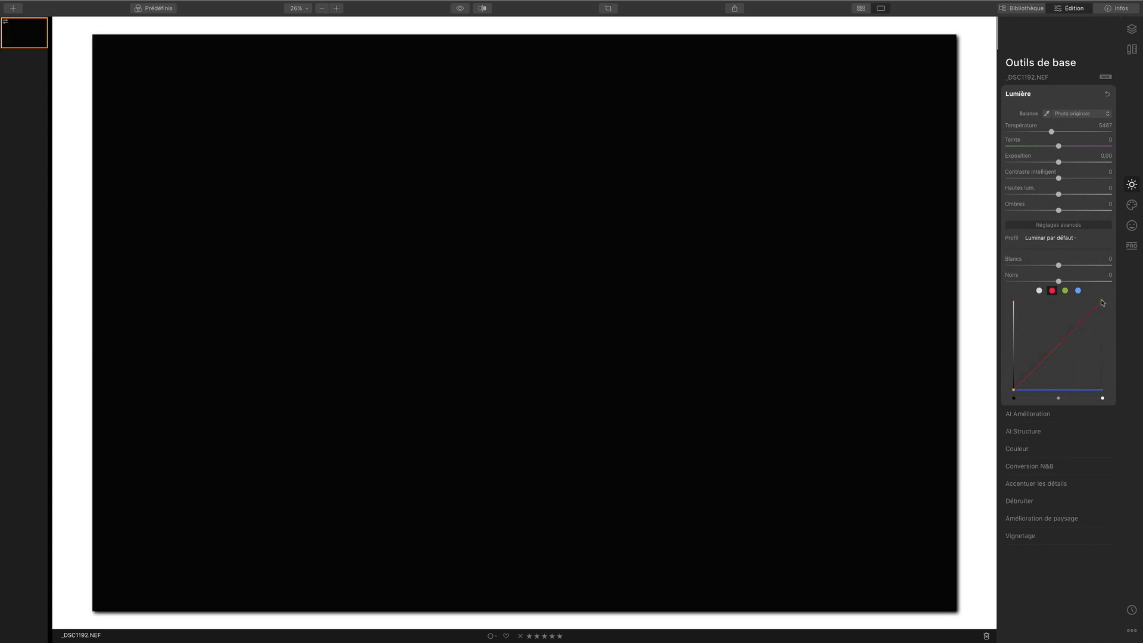
left_click_drag(1127, 373, 1123, 407)
left_click(1066, 291)
left_click_drag(1014, 390, 1014, 301)
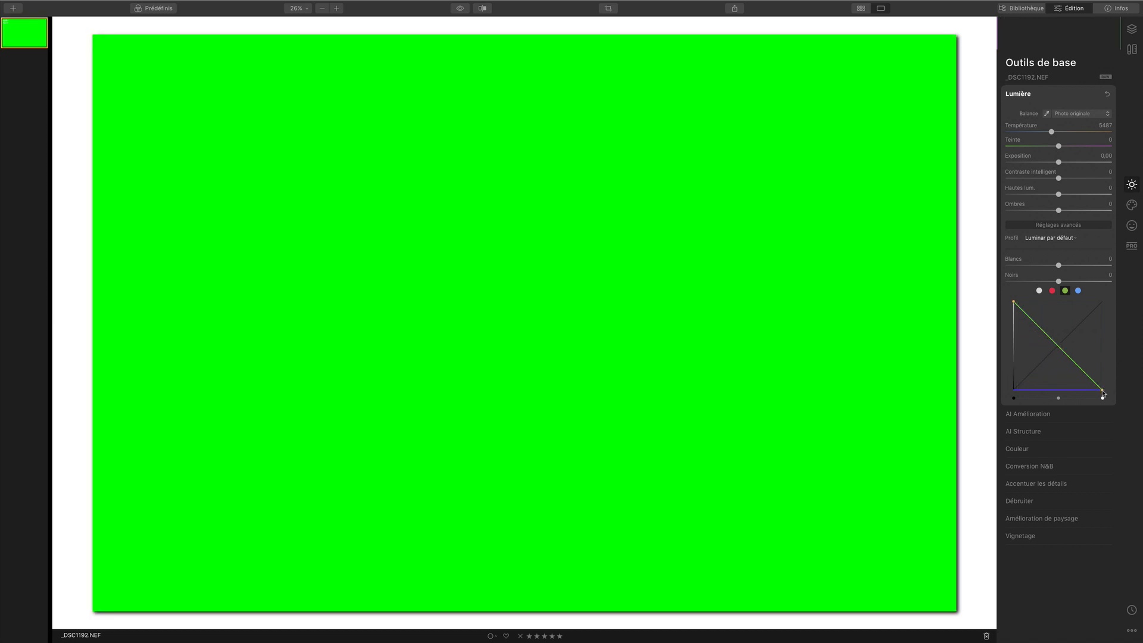
left_click_drag(1104, 392, 1135, 274)
Flatten the green curve at zero and raise both ends of the blue curve to maximum to produce pure blue.
left_click_drag(1014, 302, 985, 434)
left_click_drag(1103, 302, 1142, 430)
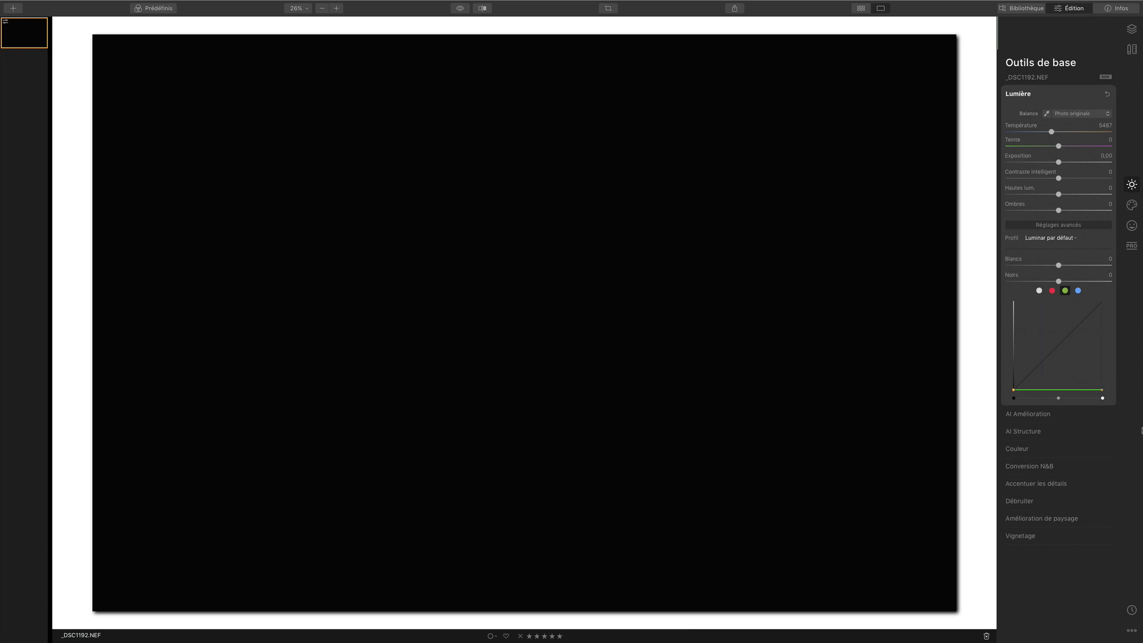
left_click(1078, 292)
left_click_drag(1012, 390, 998, 290)
left_click_drag(1103, 389, 1102, 302)
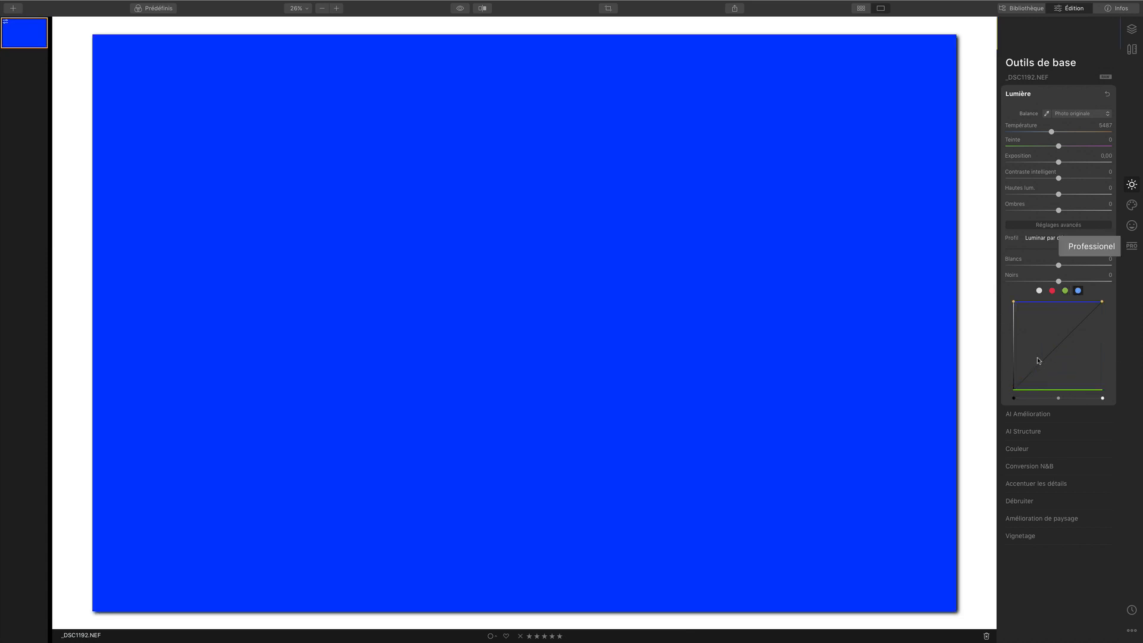
Mix a purple by flattening the green curve at about one third of the output and the red curve at about 60%.
left_click(1065, 292)
left_click_drag(1015, 390, 1013, 359)
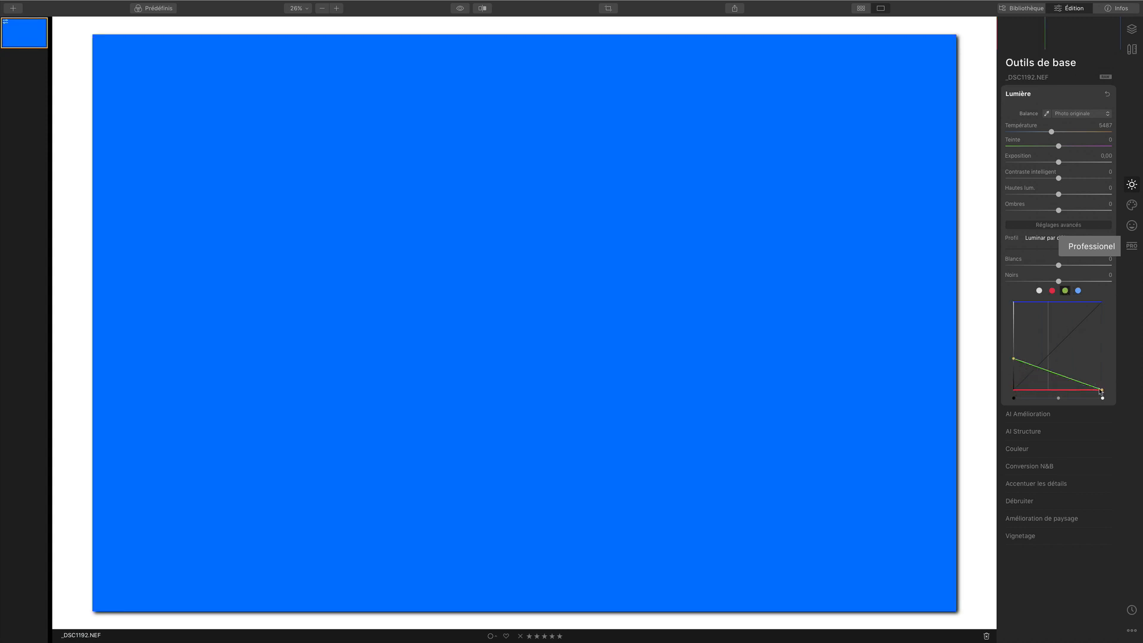
left_click_drag(1104, 391, 1105, 360)
left_click(1052, 291)
left_click_drag(1014, 390, 1014, 365)
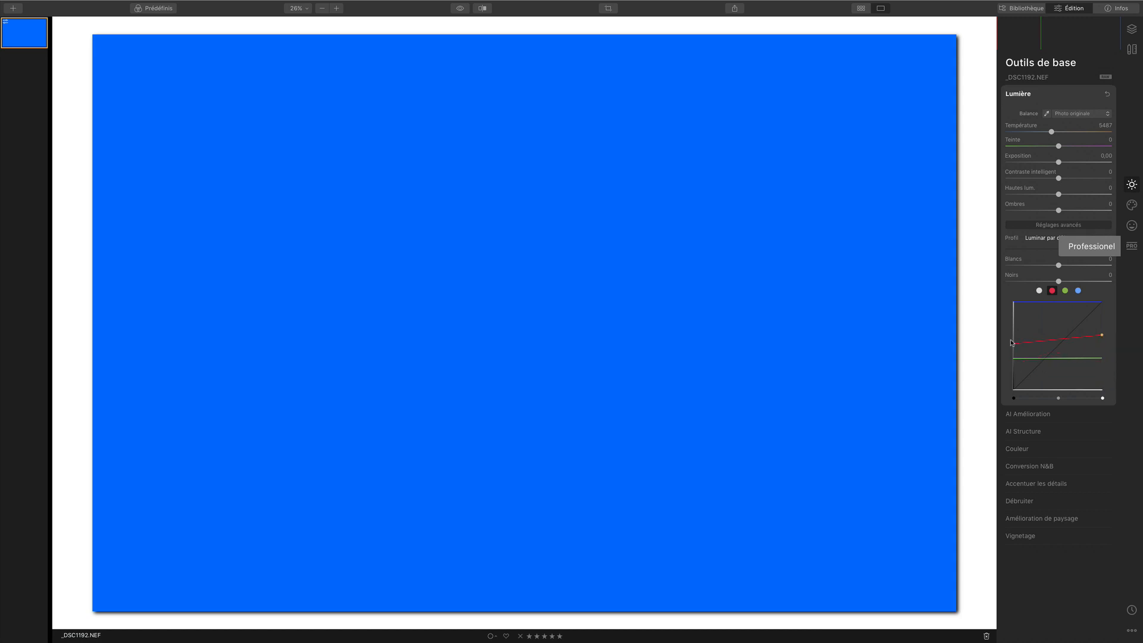
left_click_drag(1014, 365, 1014, 336)
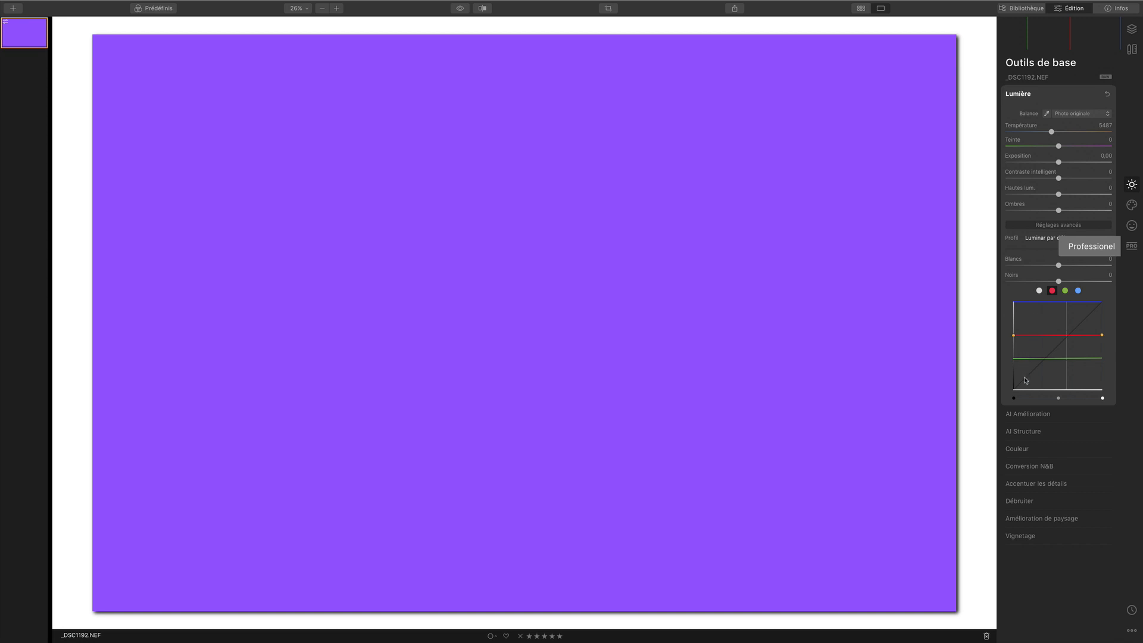
Raise the flat green curve to about three quarters of the output, and reset all of the Light tool's adjustments.
left_click(1065, 290)
left_click_drag(1102, 358, 1102, 334)
left_click_drag(1015, 360, 1014, 324)
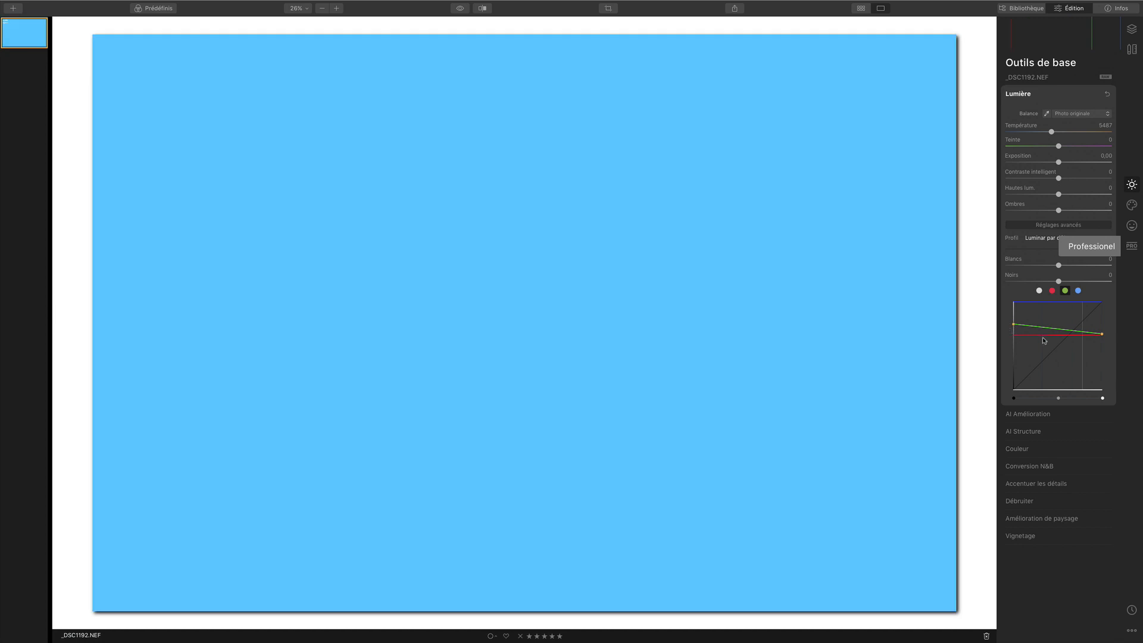
left_click_drag(1100, 335, 1102, 324)
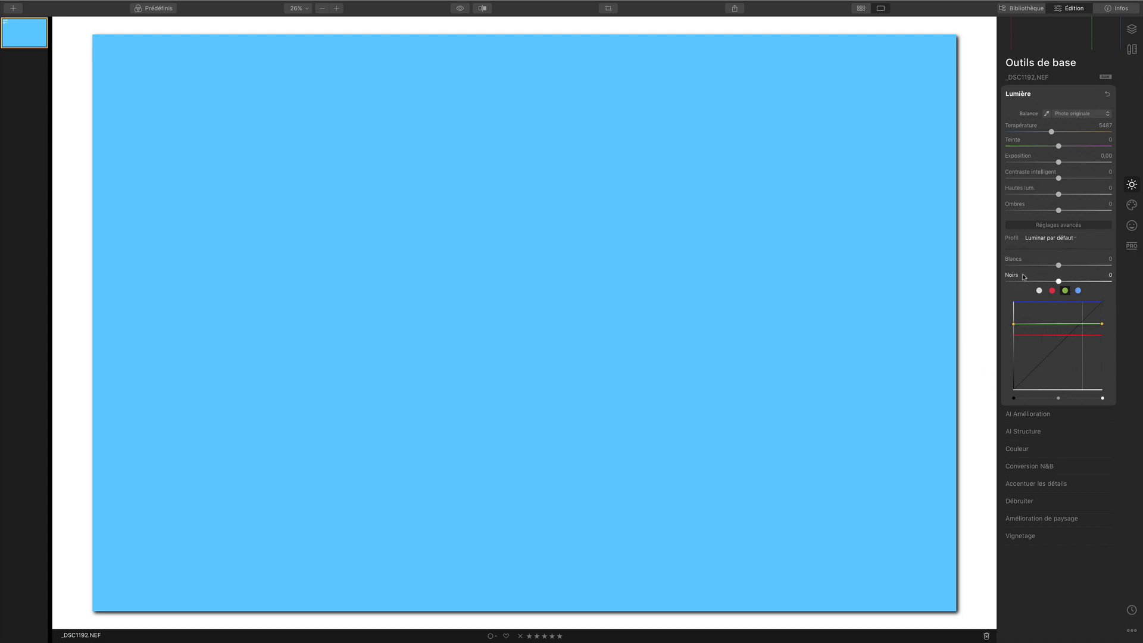
left_click(1108, 99)
left_click(1107, 96)
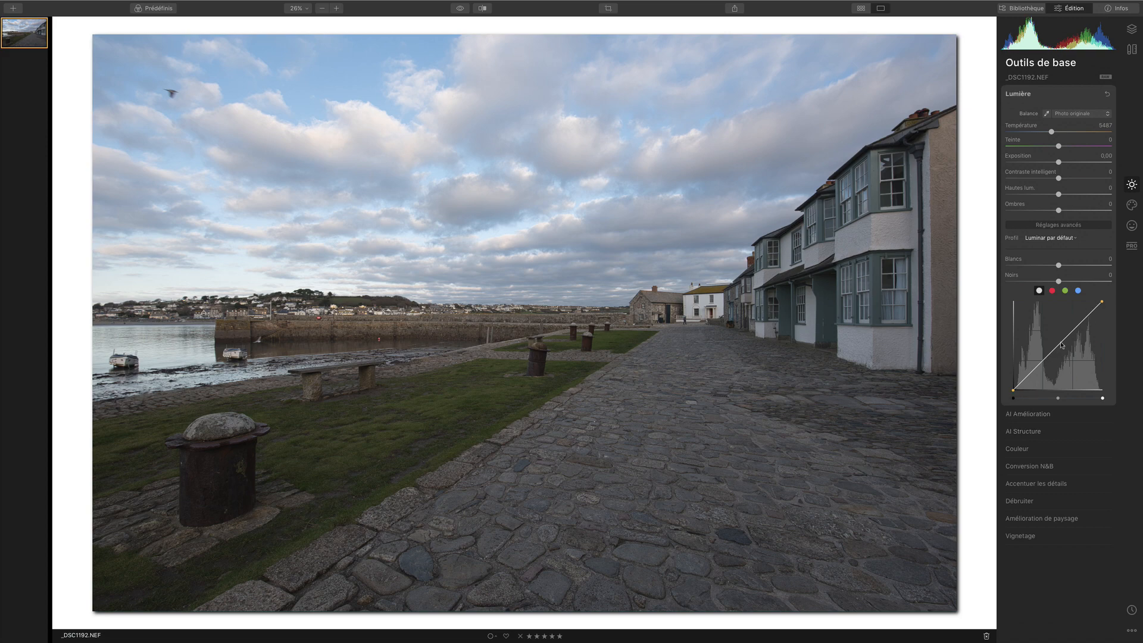
Try brightening and darkening the midtones with a central control point on the master curve.
left_click_drag(1062, 345, 1054, 337)
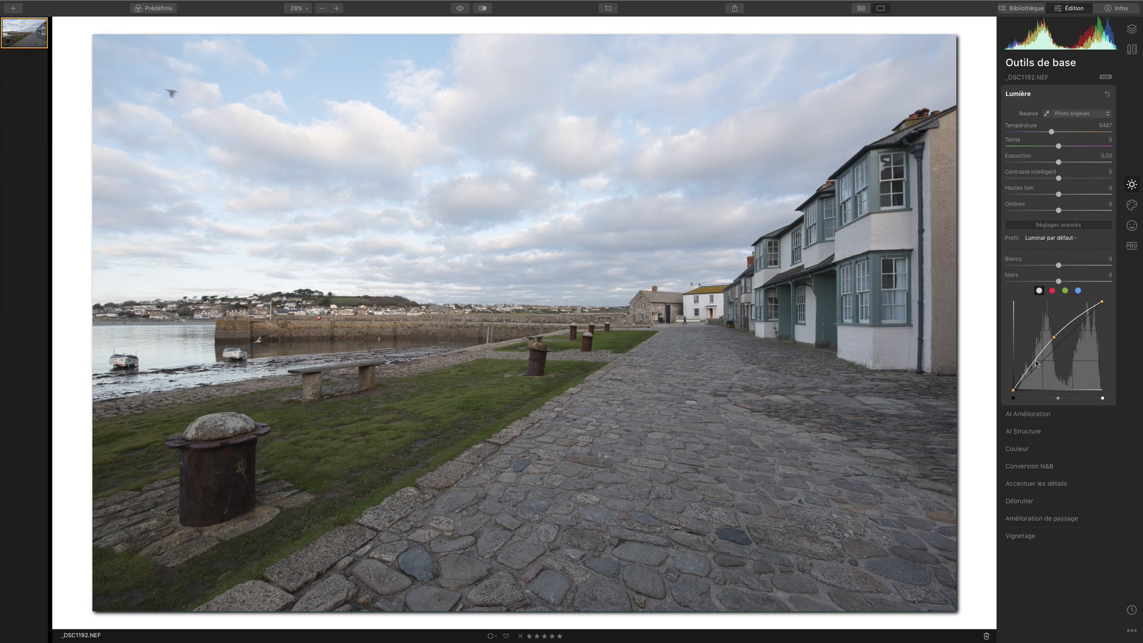
left_click_drag(1054, 337, 1050, 370)
double_click(1062, 336)
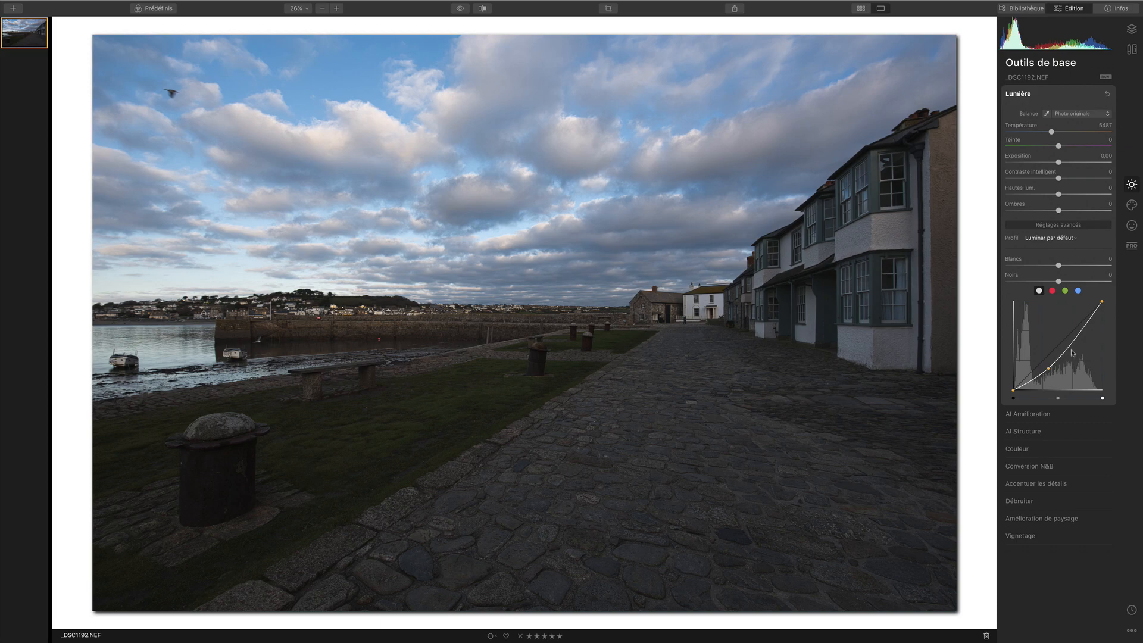
Add control points in the shadows and highlights of the master curve, keeping its shape close to the diagonal.
left_click_drag(1069, 348, 1041, 364)
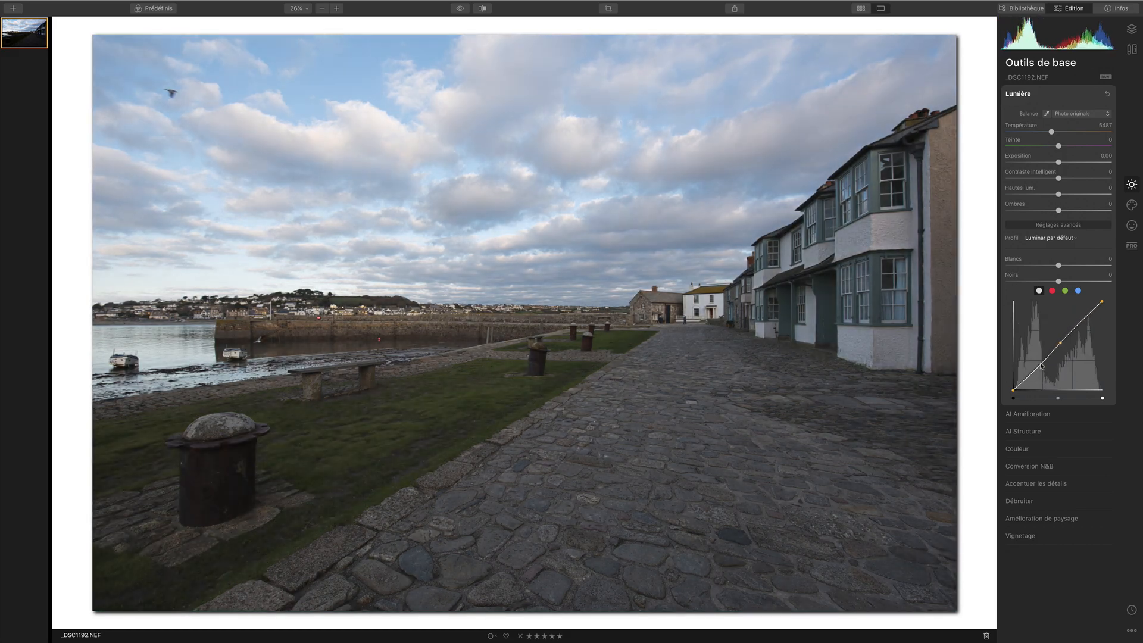
left_click(1082, 323)
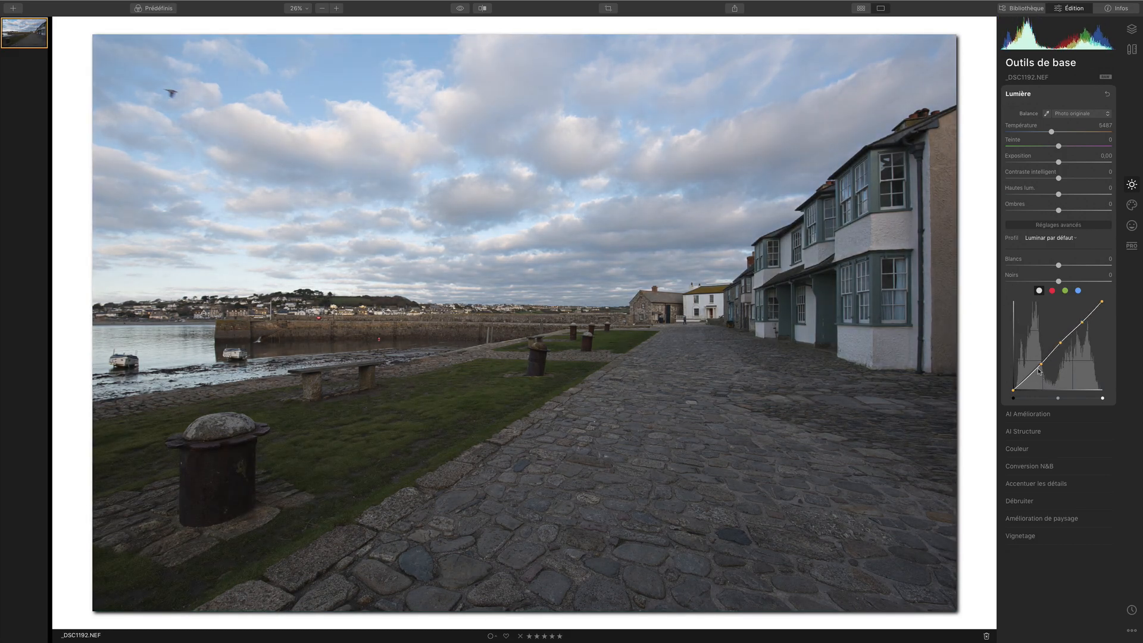
mouse_move(1046, 368)
left_mouse_down()
mouse_move(1039, 359)
mouse_move(1048, 382)
mouse_move(1047, 357)
left_mouse_up()
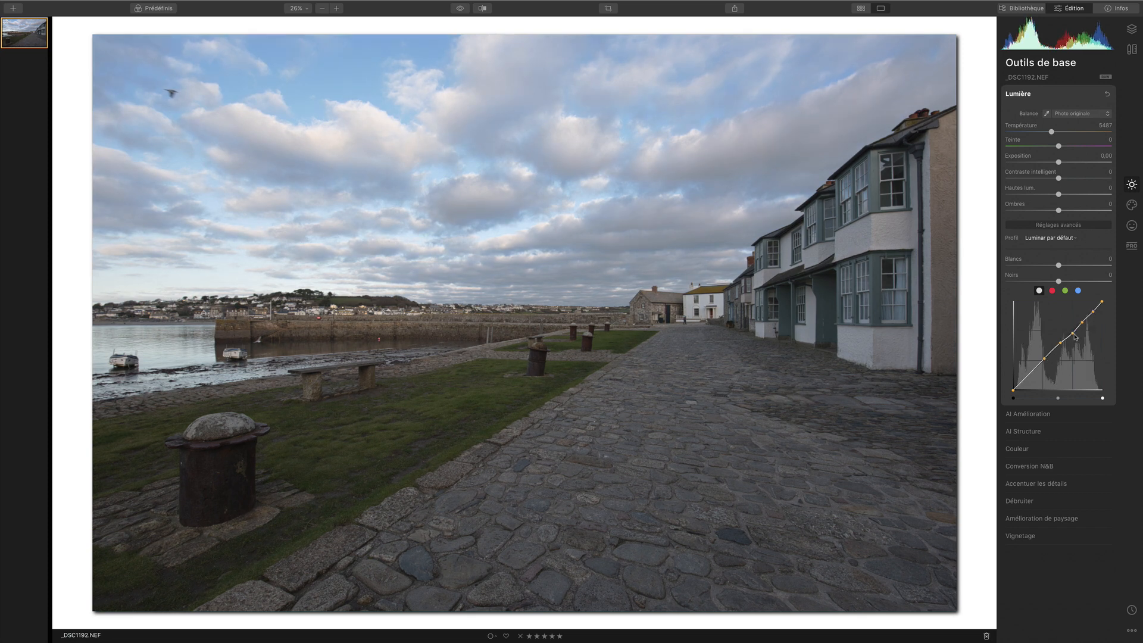
Remove the added control points from the master curve to restore the straight diagonal.
left_click_drag(1071, 333, 1042, 362)
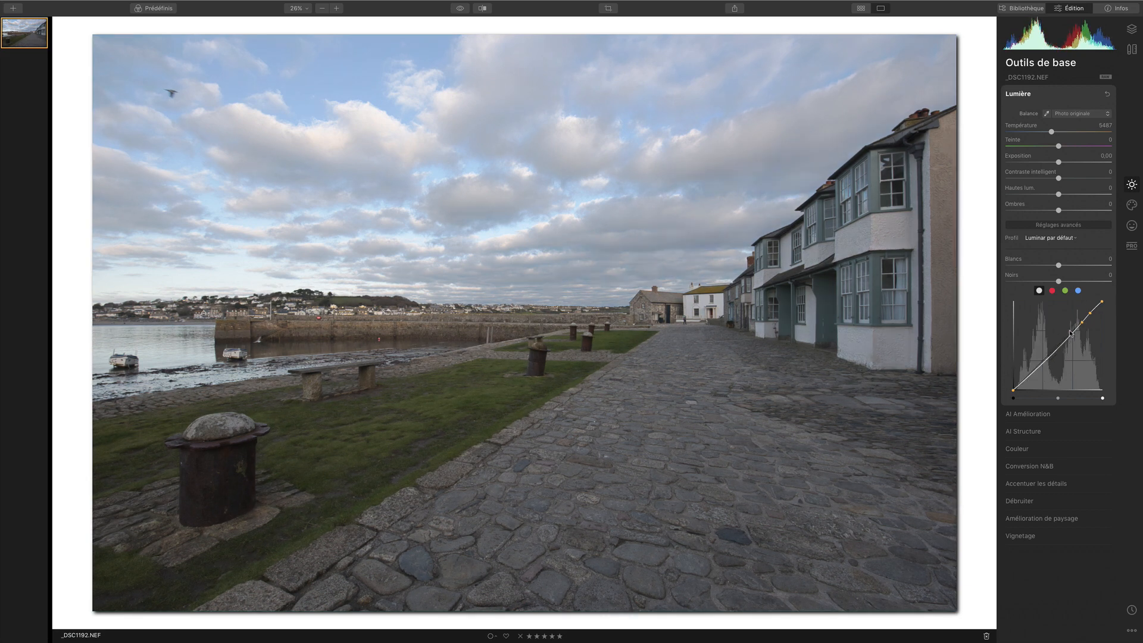
double_click(1069, 333)
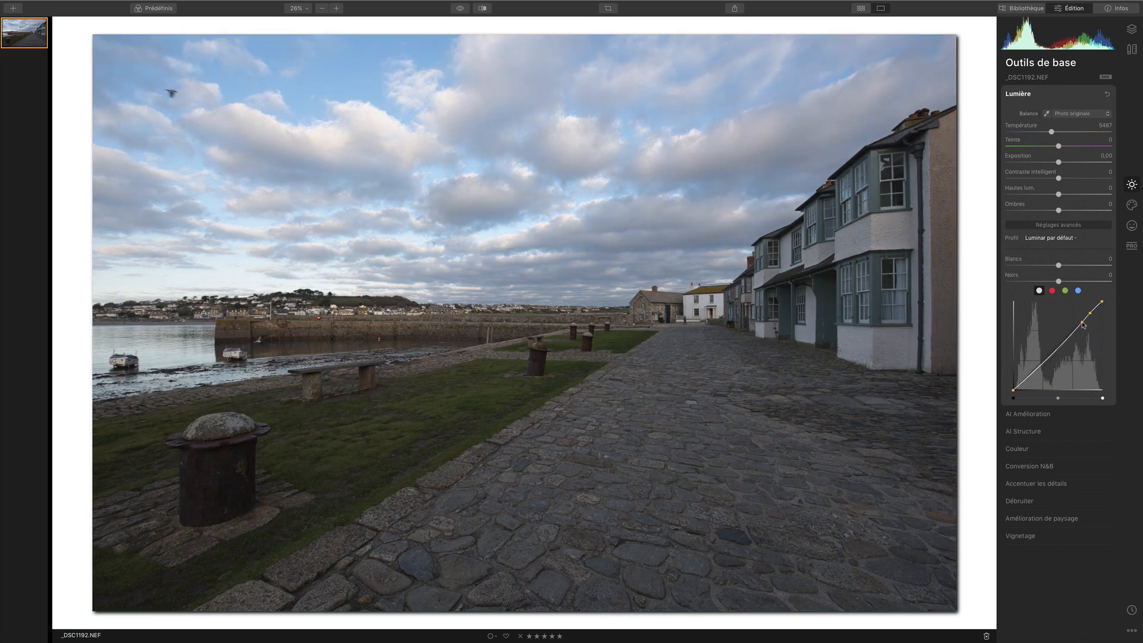
double_click(1083, 322)
double_click(1094, 312)
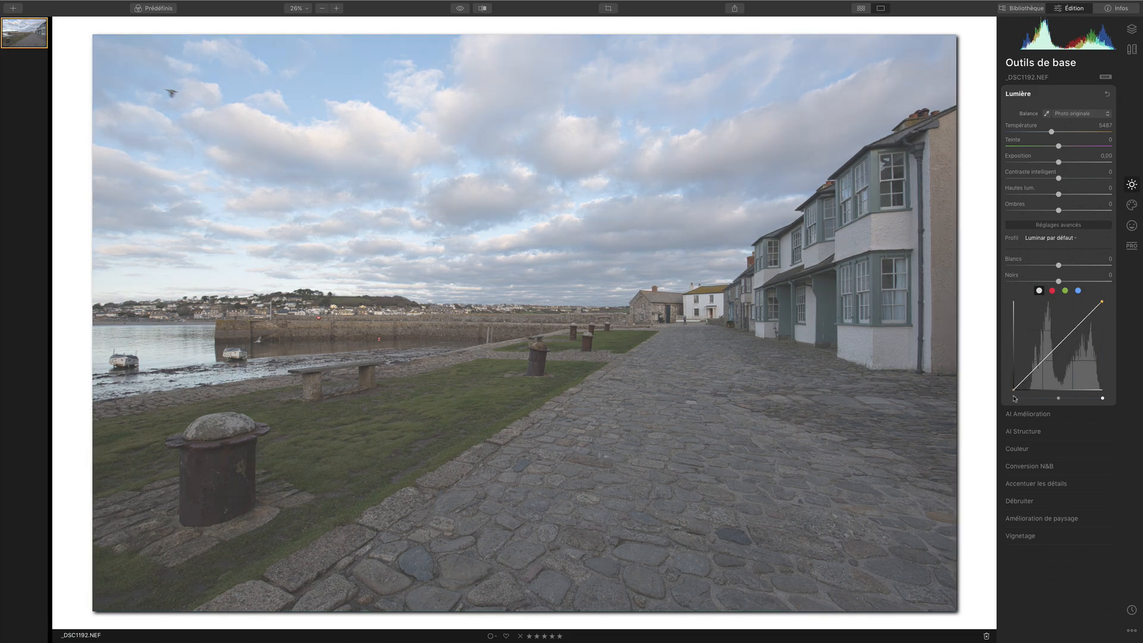
Try increasing contrast by moving the master curve's black and white points inward by about one eighth and adding midtone control points.
mouse_move(1014, 396)
left_mouse_down()
mouse_move(1039, 395)
mouse_move(1015, 394)
mouse_move(1025, 391)
left_mouse_up()
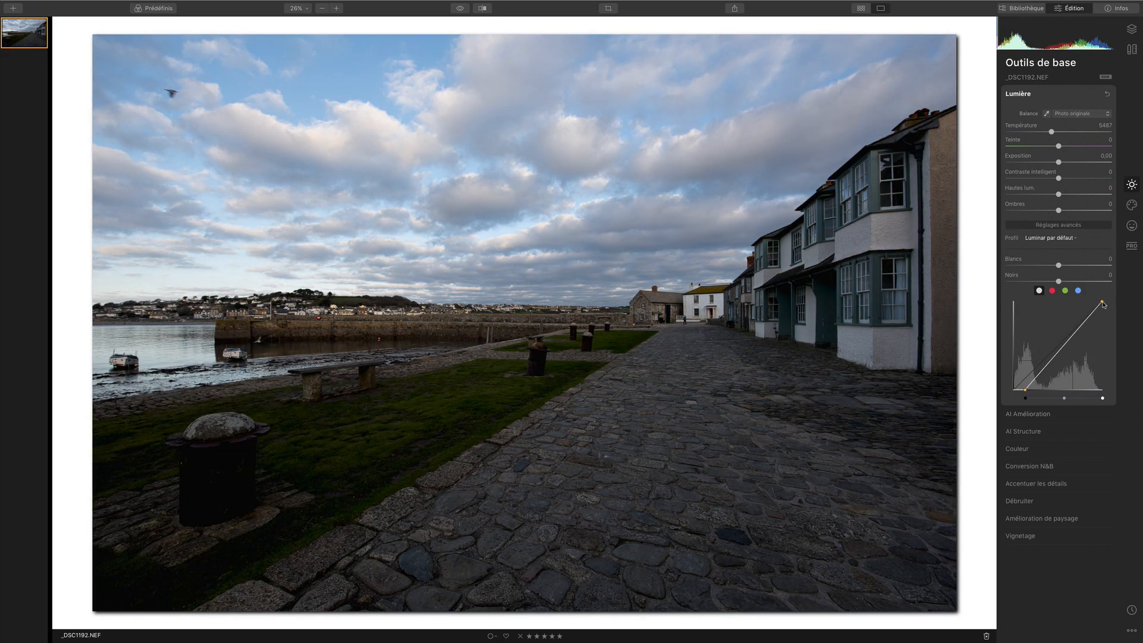
left_click_drag(1102, 303, 1093, 302)
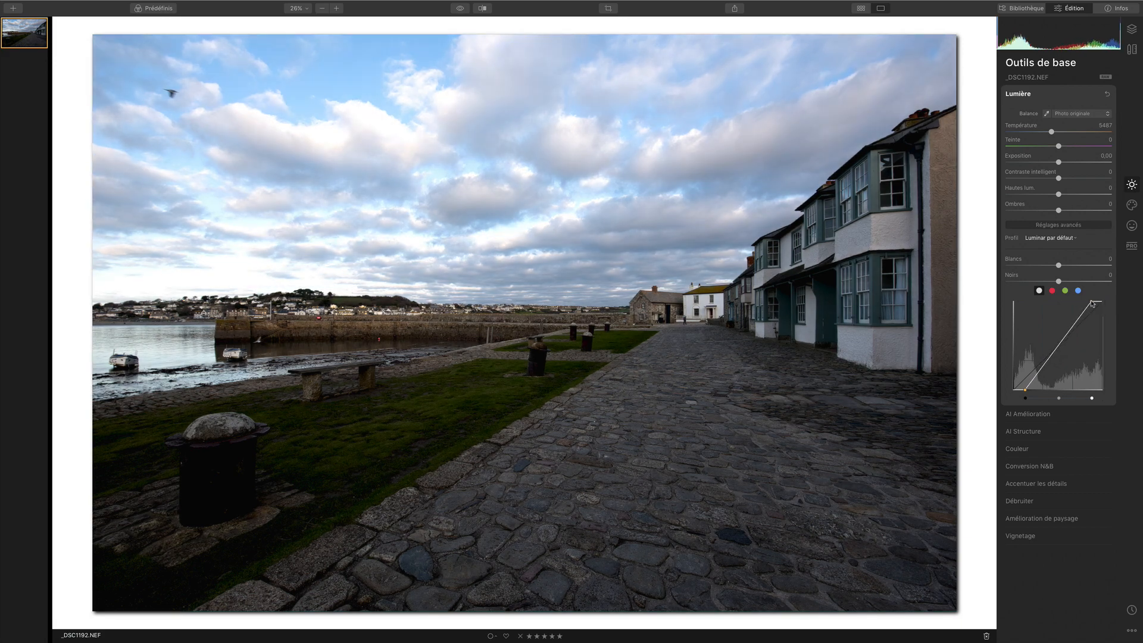
left_click(1062, 343)
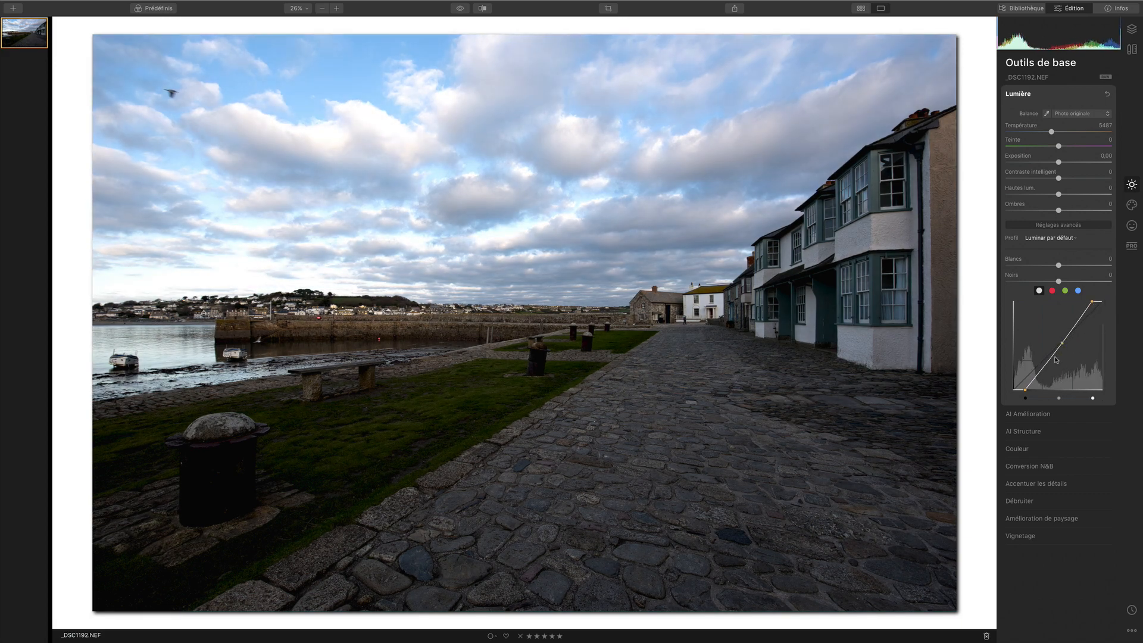
left_click(1053, 361)
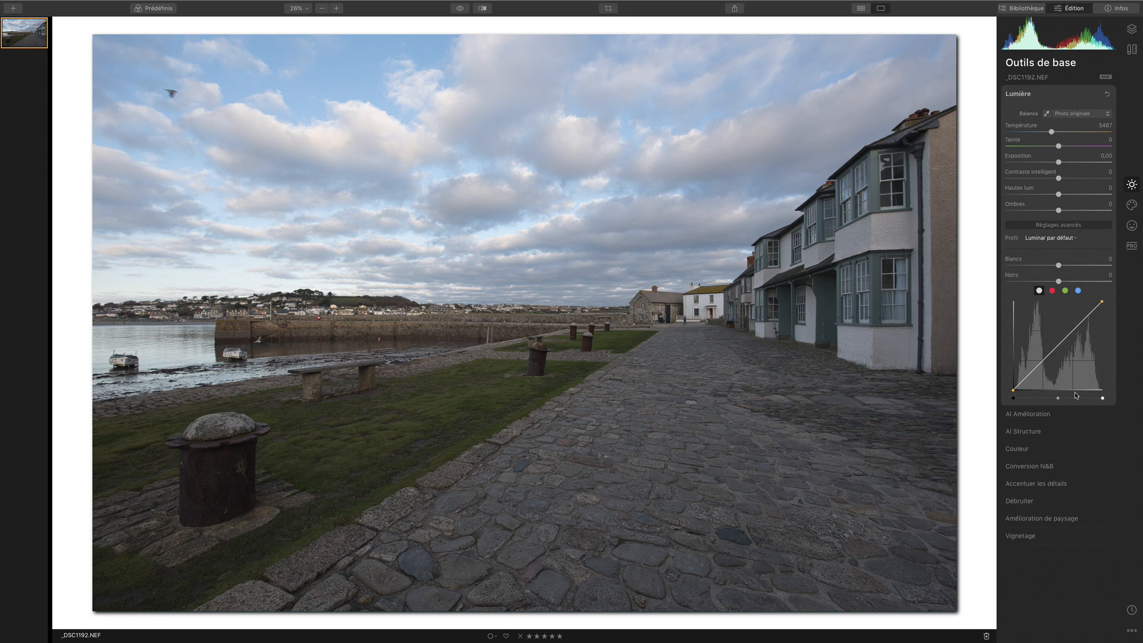
Open the AI Amélioration tool's settings.
left_click(1031, 414)
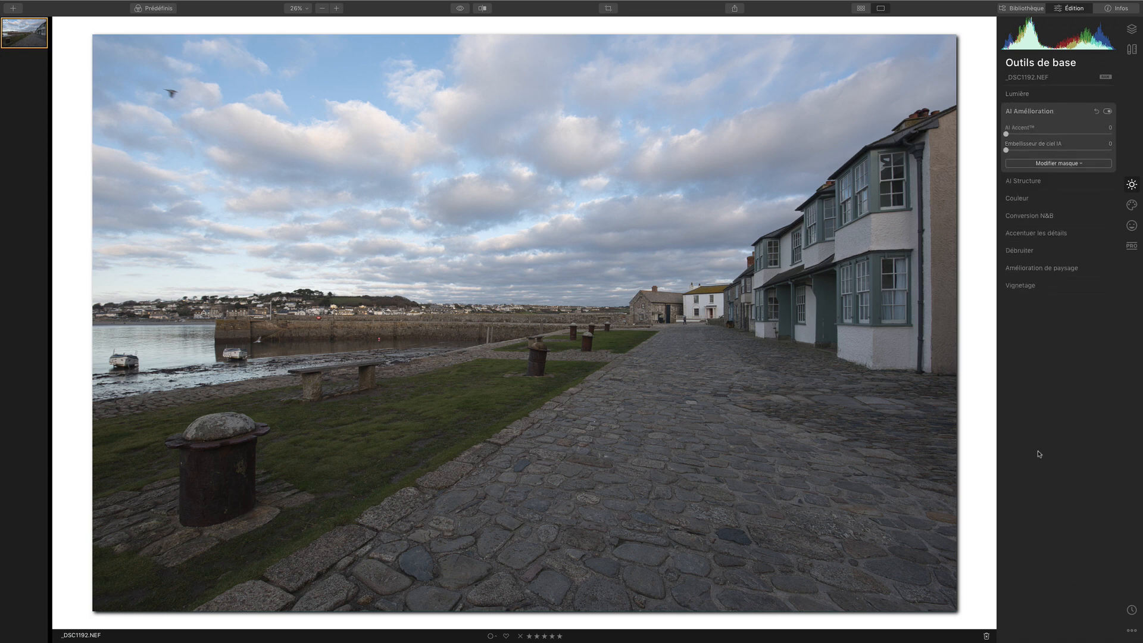